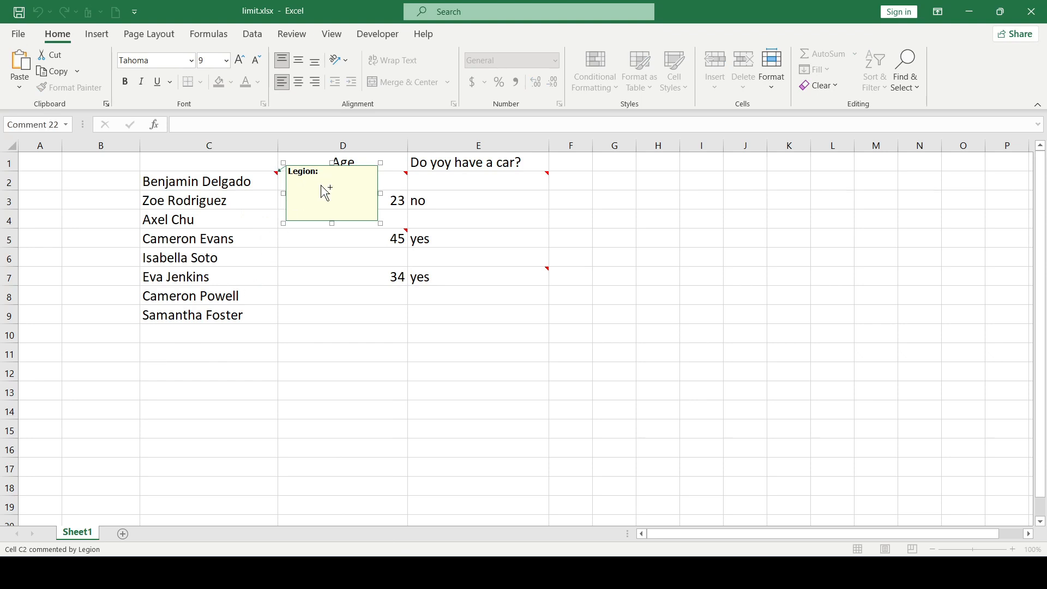
Enter "Check it out!" as the text of the comment on cell C2
{"action": "type", "text": "Check it out!"}
{"action": "left_click", "coordinate": [314, 256]}
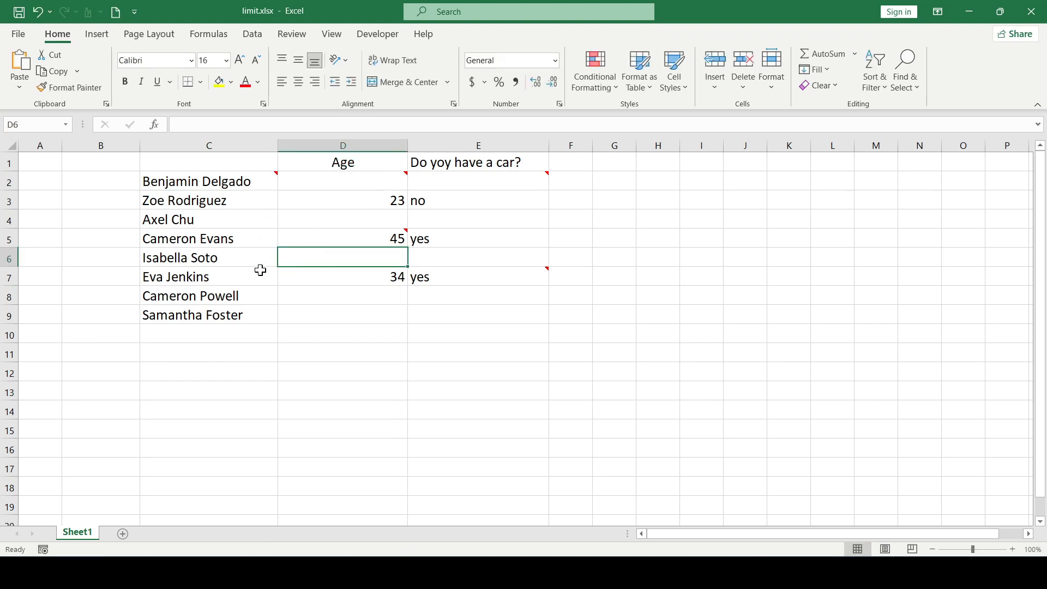
Add a comment reading "Check it out!" to cell C6
{"action": "left_click", "coordinate": [232, 257]}
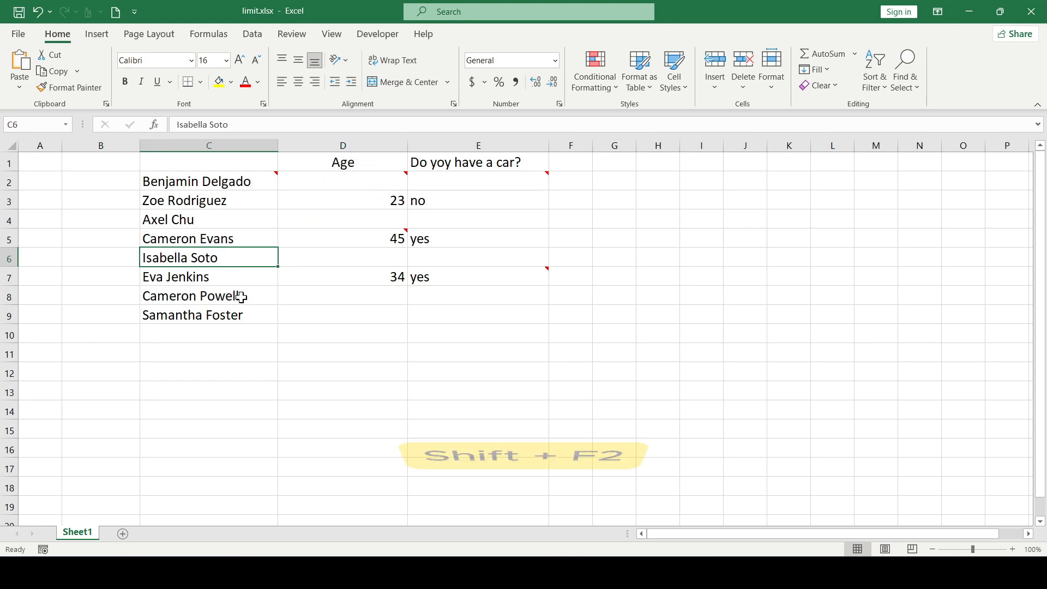
{"action": "key", "text": "shift+F2"}
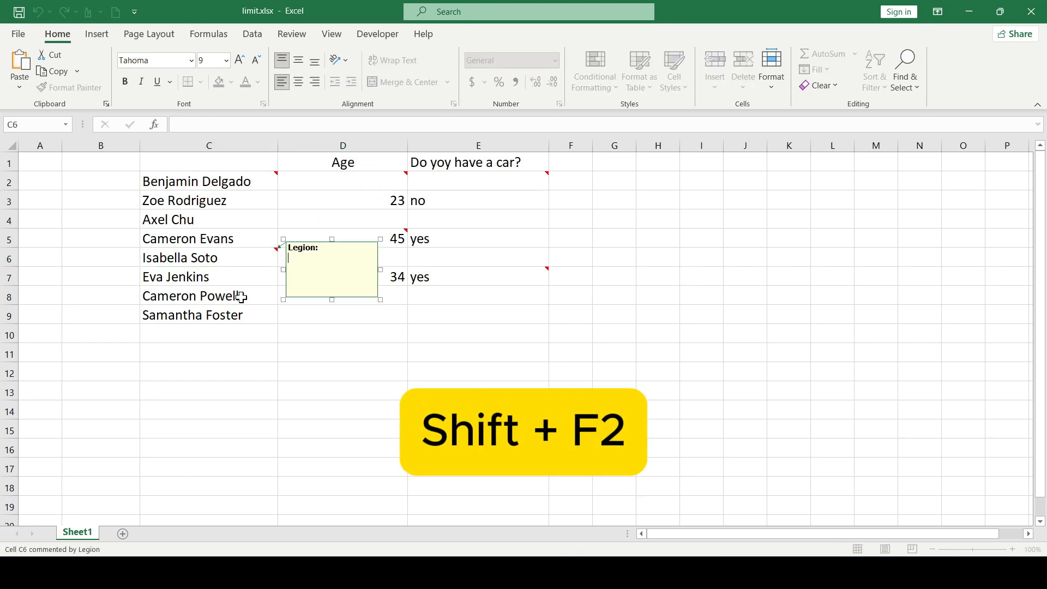
{"action": "type", "text": "Check it out!"}
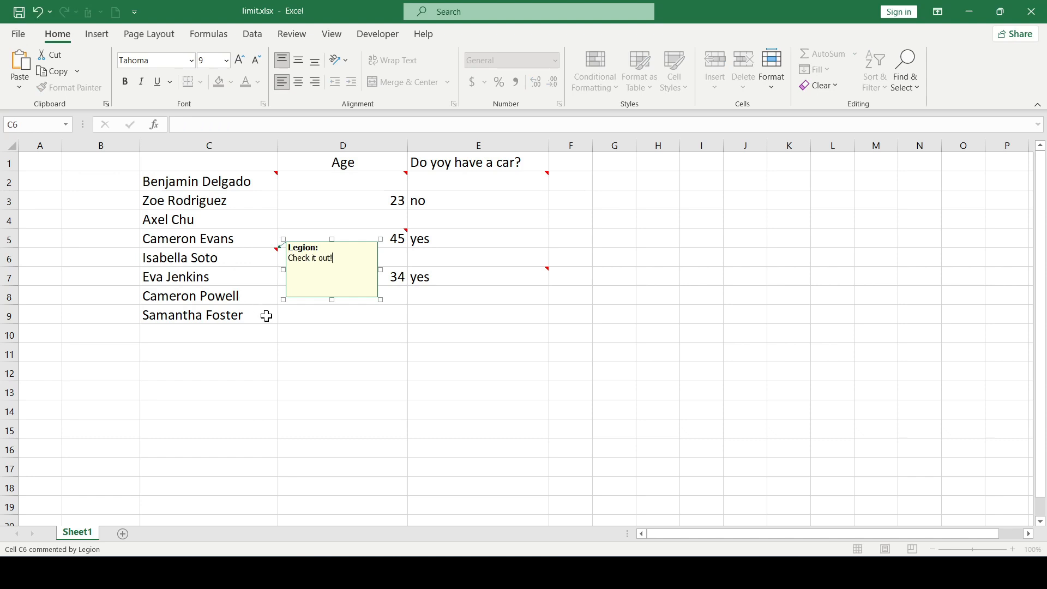
{"action": "key", "text": "Escape"}
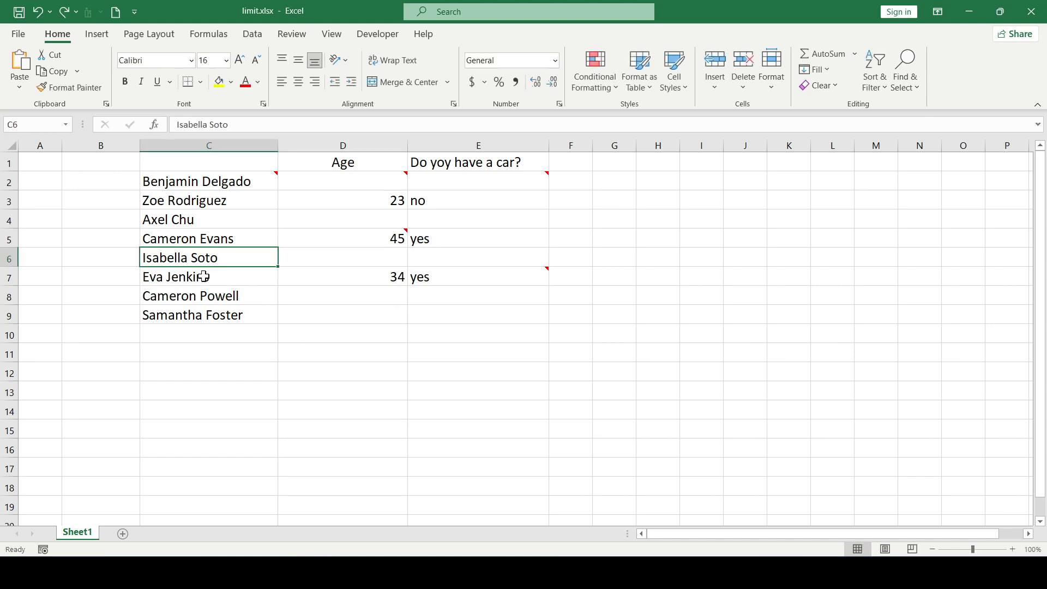
Insert a new comment on the selected cell C6 and enter "Check it out!" as its text
{"action": "left_click", "coordinate": [293, 34]}
{"action": "left_click", "coordinate": [298, 86]}
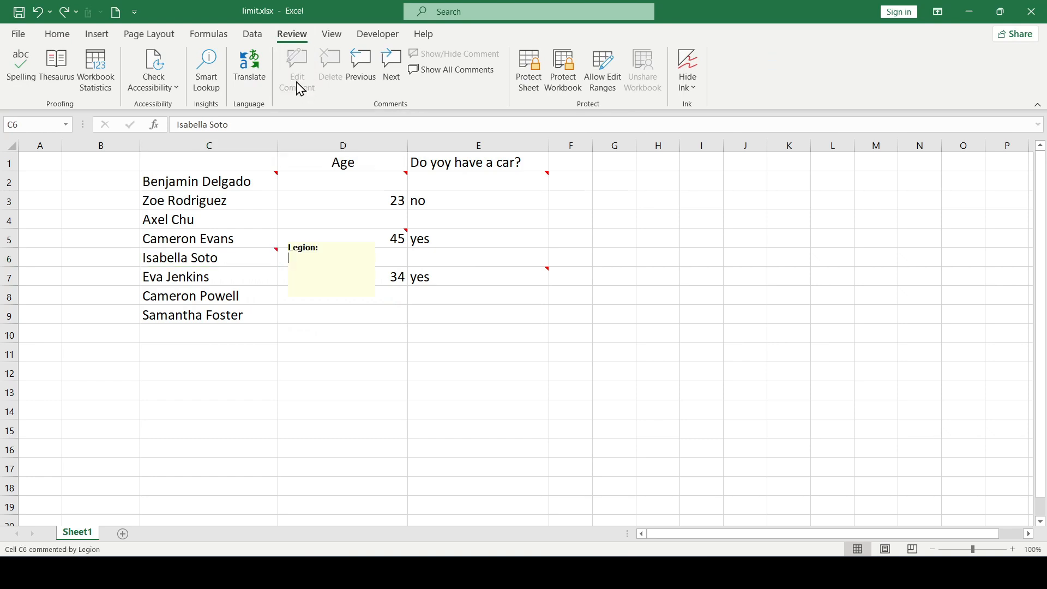
{"action": "type", "text": "Check it out!"}
{"action": "left_click", "coordinate": [343, 327]}
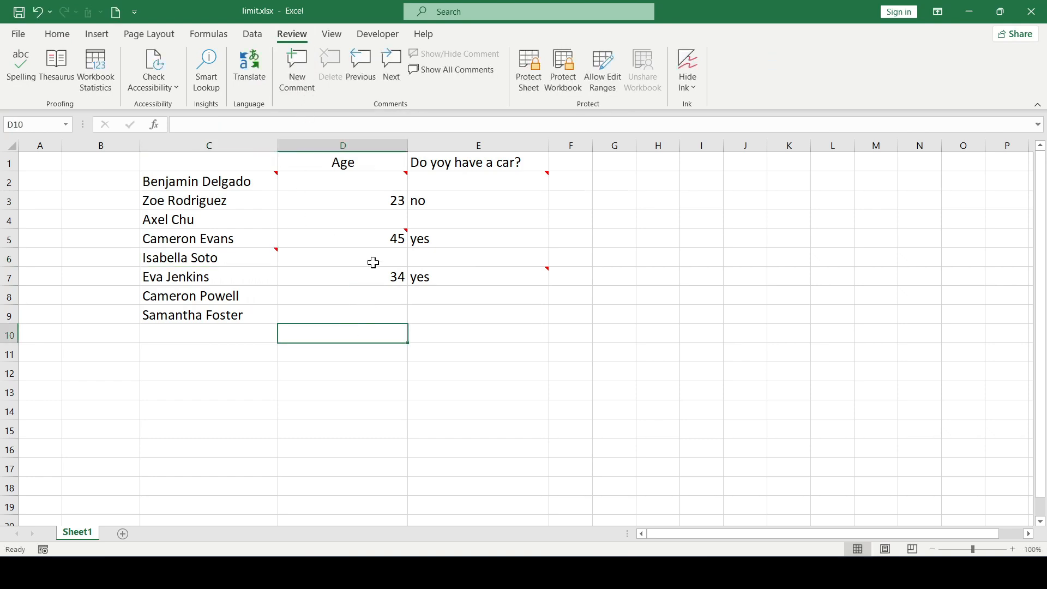
Browse the sheet's comments backward from cell D5 to C2 and forward again to D5
{"action": "left_click", "coordinate": [381, 234]}
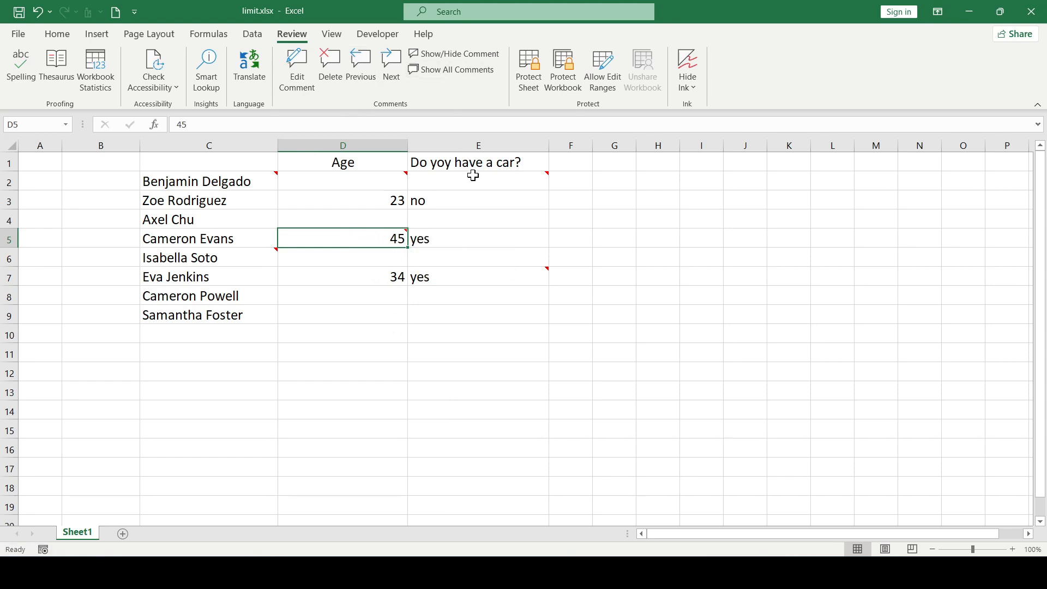
{"action": "left_click", "coordinate": [373, 77]}
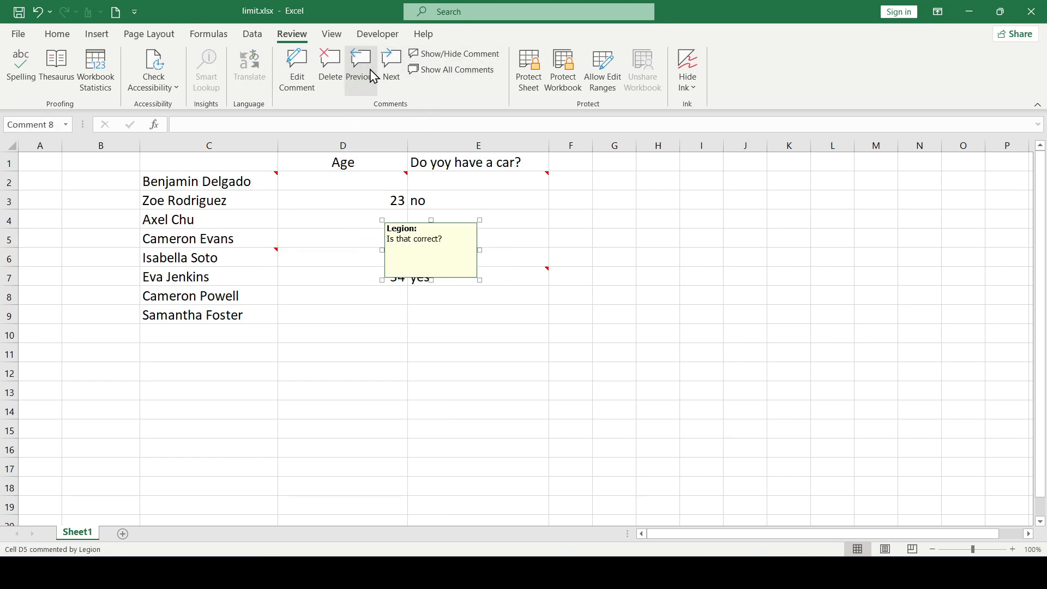
{"action": "left_click", "coordinate": [373, 76]}
{"action": "left_click", "coordinate": [373, 76]}
{"action": "left_click", "coordinate": [372, 77]}
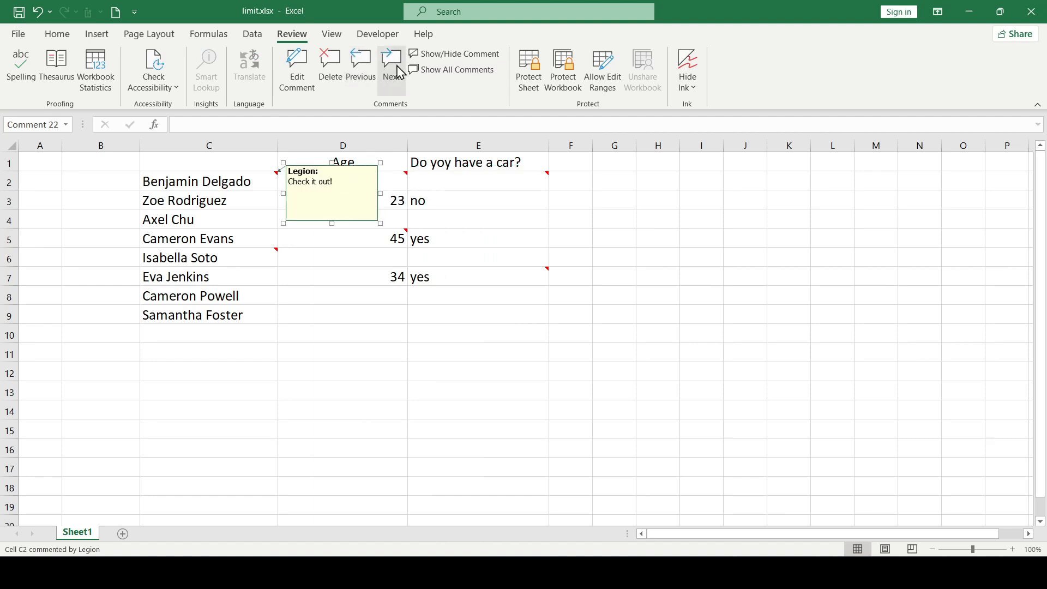
{"action": "left_click", "coordinate": [391, 71]}
{"action": "left_click", "coordinate": [390, 71]}
{"action": "left_click", "coordinate": [390, 71]}
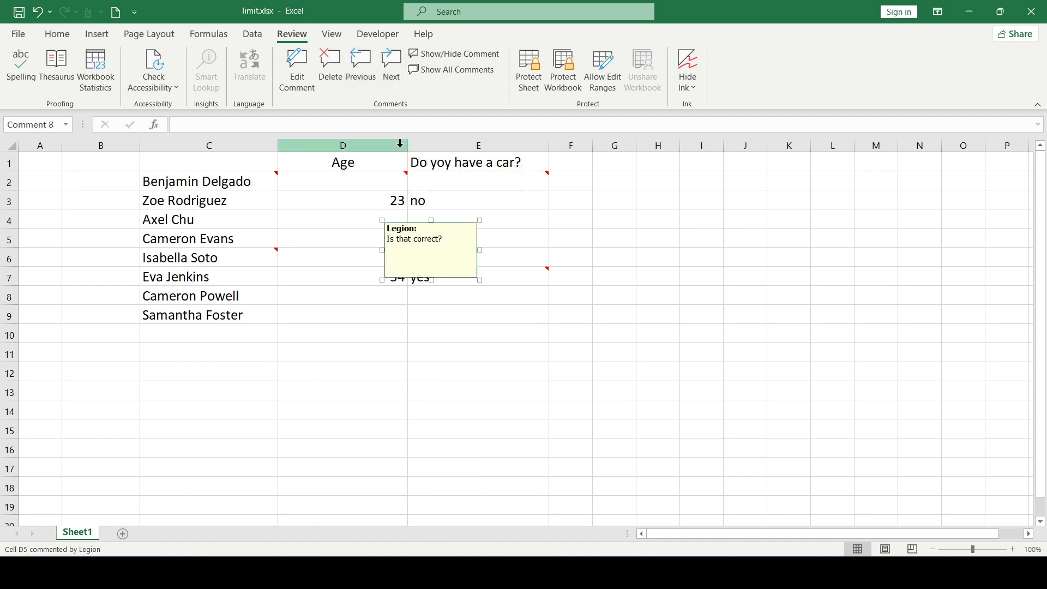
{"action": "left_click", "coordinate": [330, 278]}
Show and hide the comment on cell D2, and do the same for the comment on cell E2
{"action": "left_click", "coordinate": [403, 184]}
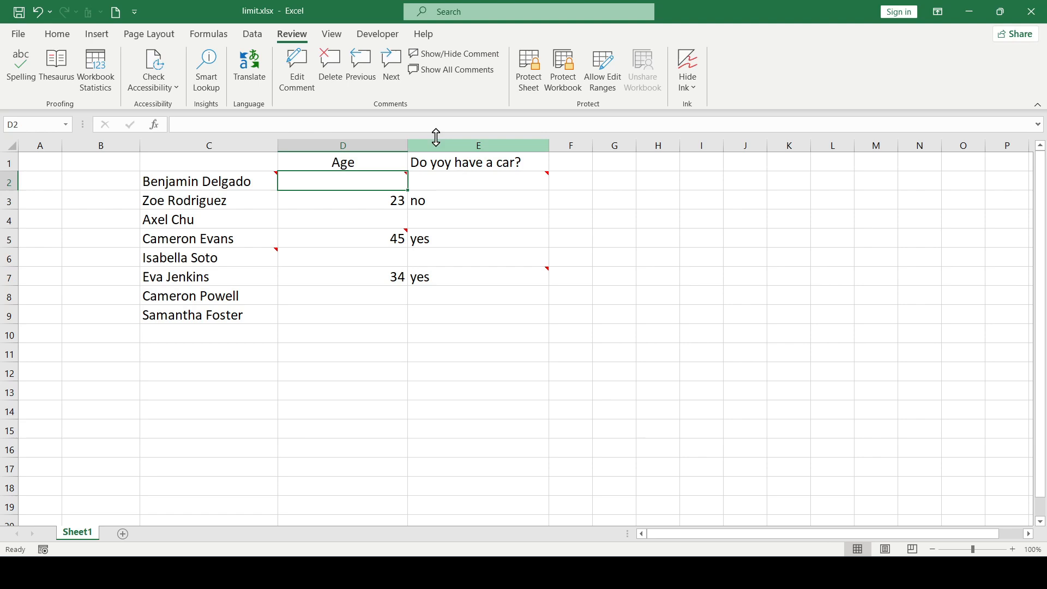
{"action": "left_click", "coordinate": [464, 53]}
{"action": "left_click", "coordinate": [463, 54]}
{"action": "left_click", "coordinate": [468, 180]}
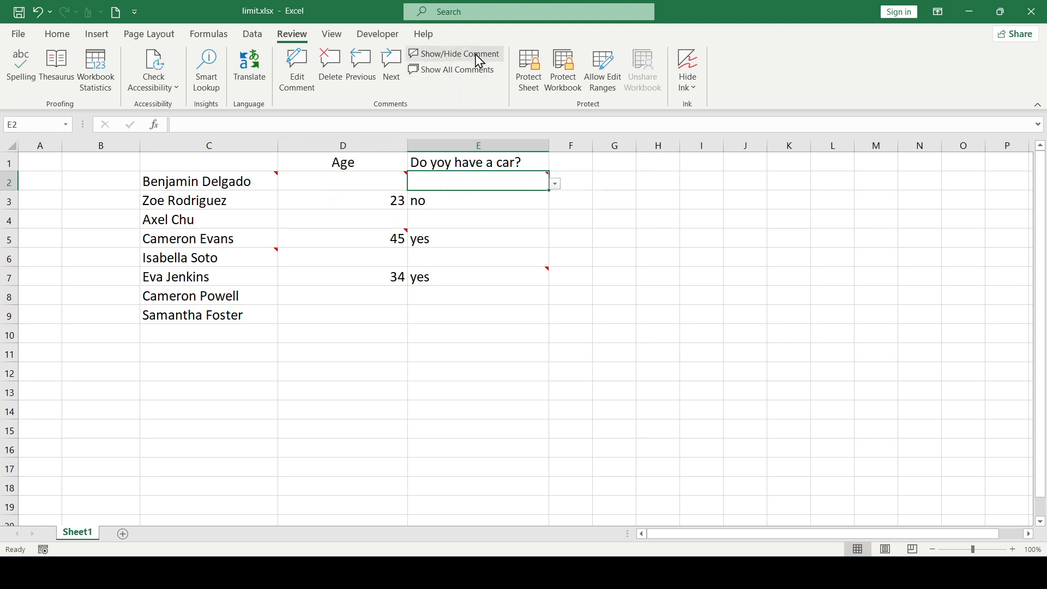
{"action": "left_click", "coordinate": [479, 54]}
{"action": "left_click", "coordinate": [478, 55]}
Display all comments on the sheet at once
{"action": "left_click", "coordinate": [466, 71]}
{"action": "left_click", "coordinate": [461, 75]}
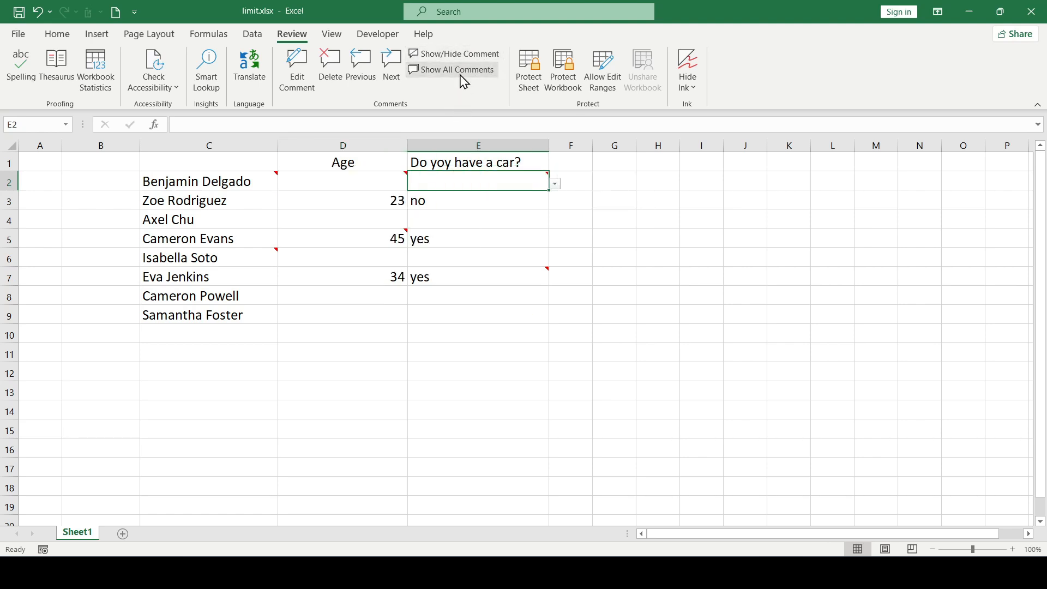
{"action": "left_click", "coordinate": [461, 76]}
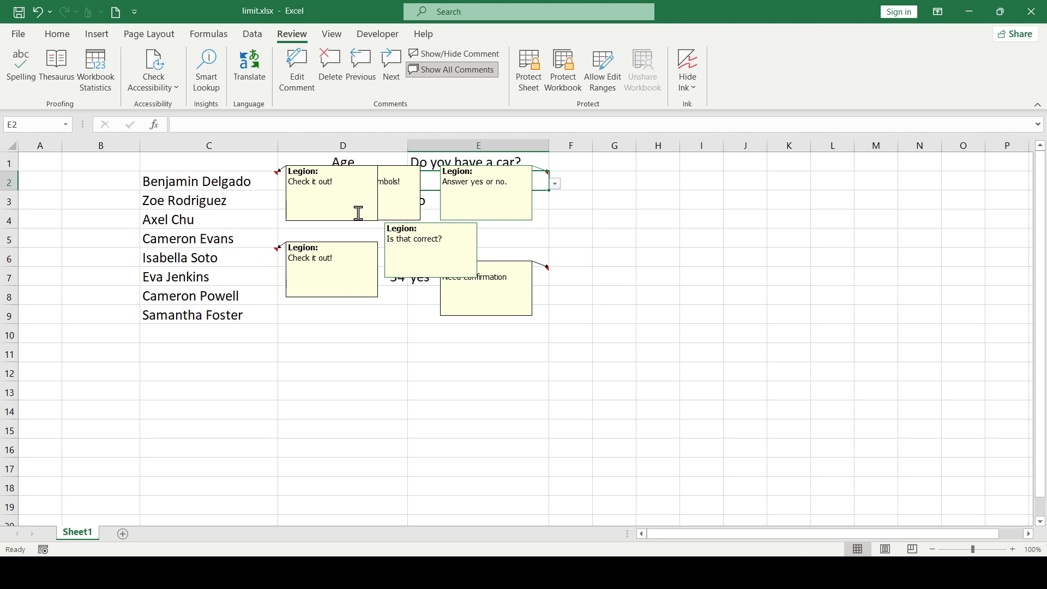
Shift the comments of cells C2, C6, D2 and D5 to the left so they do not overlap, and hide all comments
{"action": "left_click", "coordinate": [355, 189]}
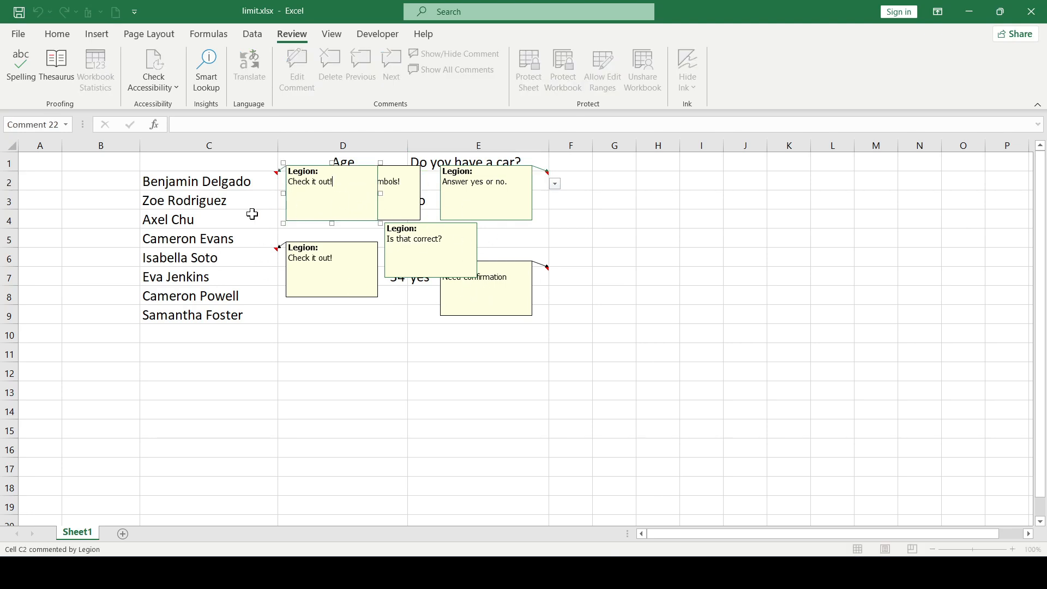
{"action": "left_click_drag", "start_coordinate": [376, 188], "coordinate": [252, 191]}
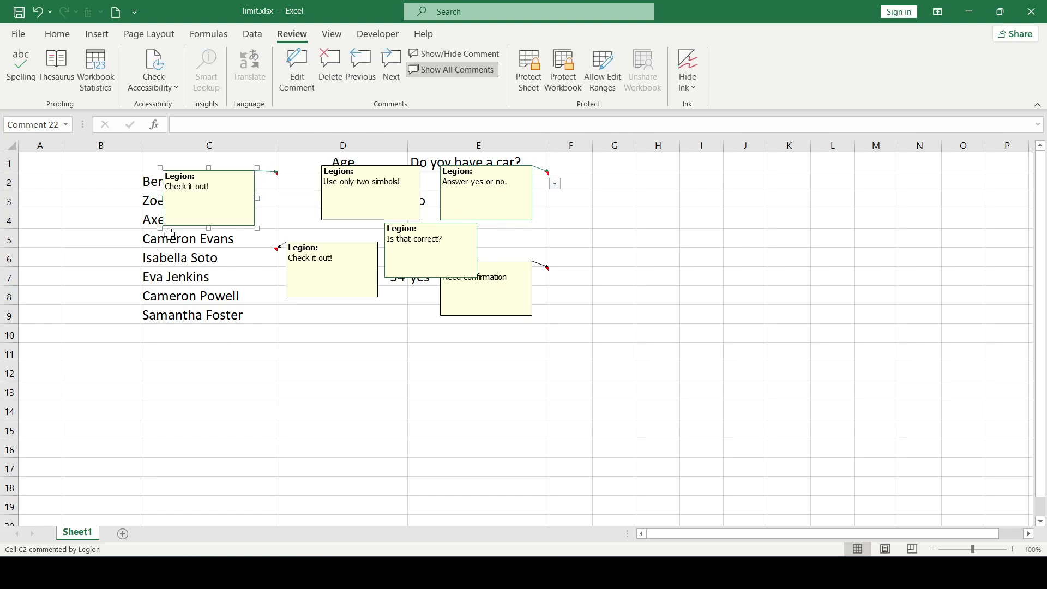
{"action": "left_click", "coordinate": [342, 266]}
{"action": "left_click_drag", "start_coordinate": [378, 264], "coordinate": [252, 267]}
{"action": "left_click", "coordinate": [394, 193]}
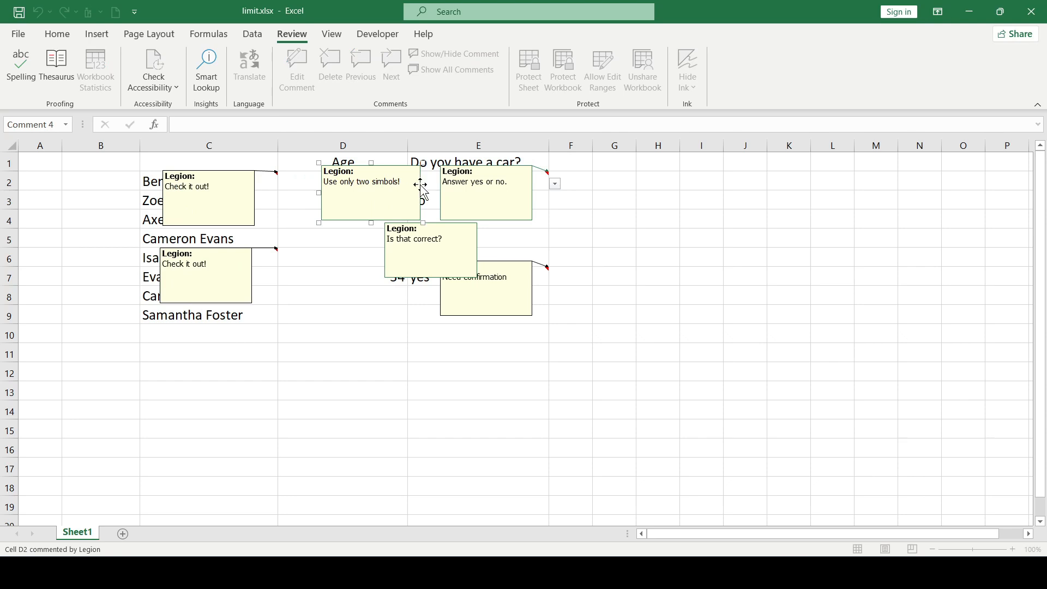
{"action": "left_click_drag", "start_coordinate": [421, 186], "coordinate": [387, 188]}
{"action": "left_click", "coordinate": [427, 240]}
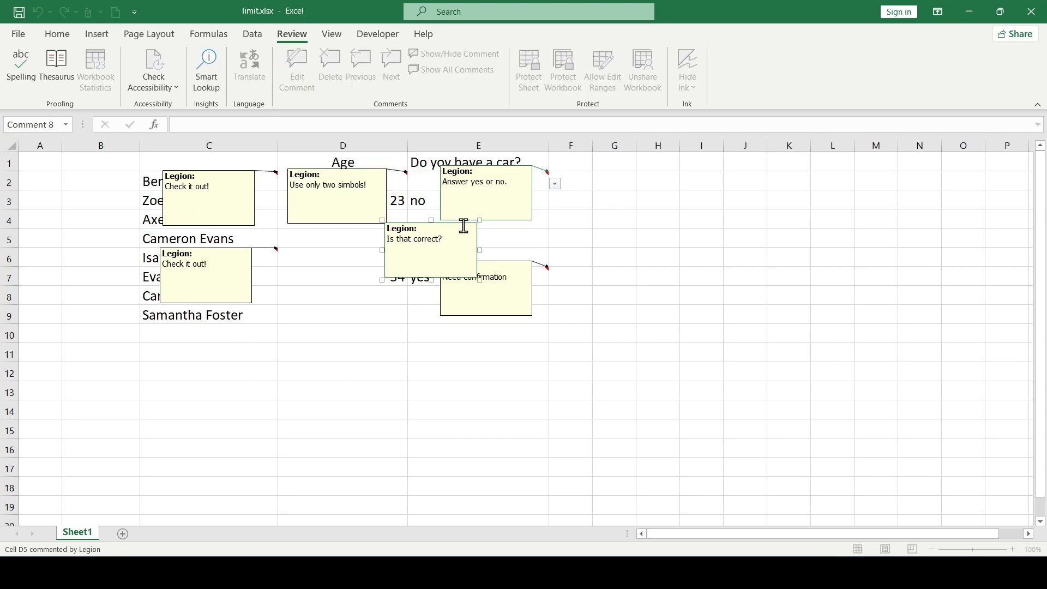
{"action": "left_click_drag", "start_coordinate": [475, 235], "coordinate": [384, 248]}
{"action": "left_click", "coordinate": [438, 70]}
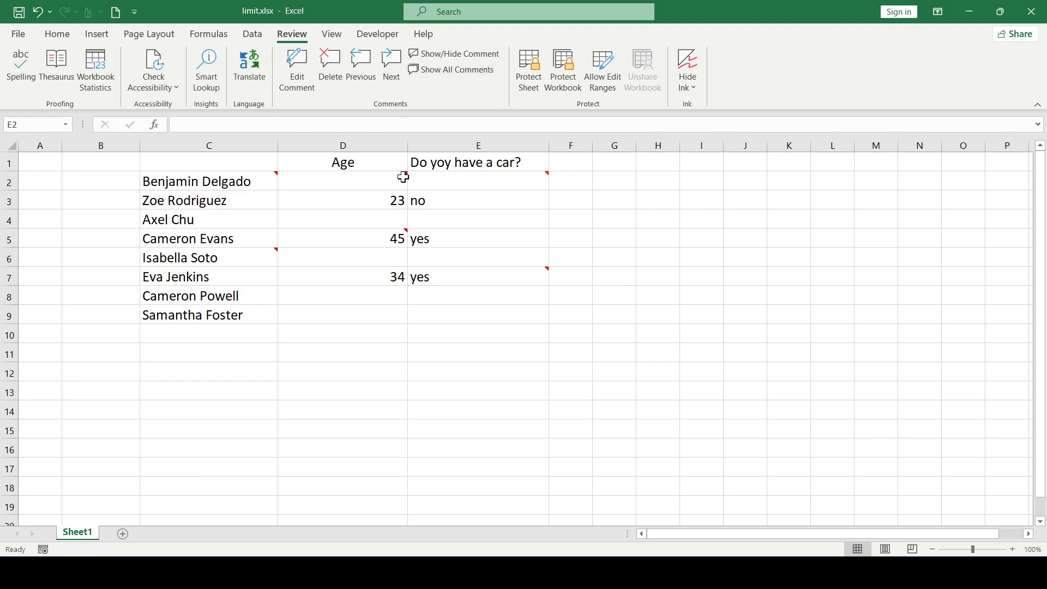
Delete the comments of cells D2, D5, E7 and E2 together
{"action": "left_click", "coordinate": [374, 177]}
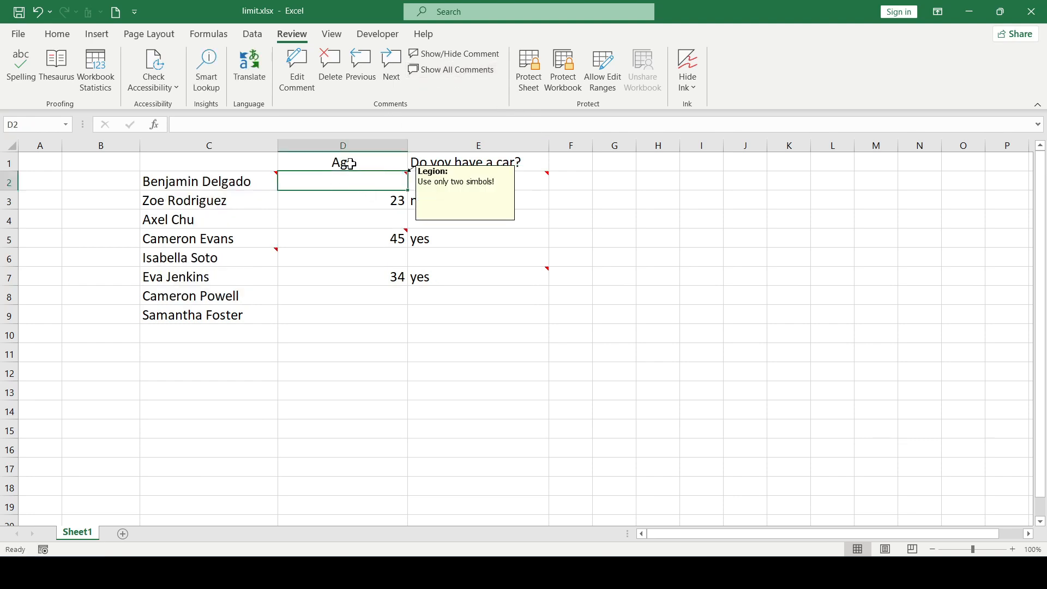
{"action": "right_click", "coordinate": [377, 183]}
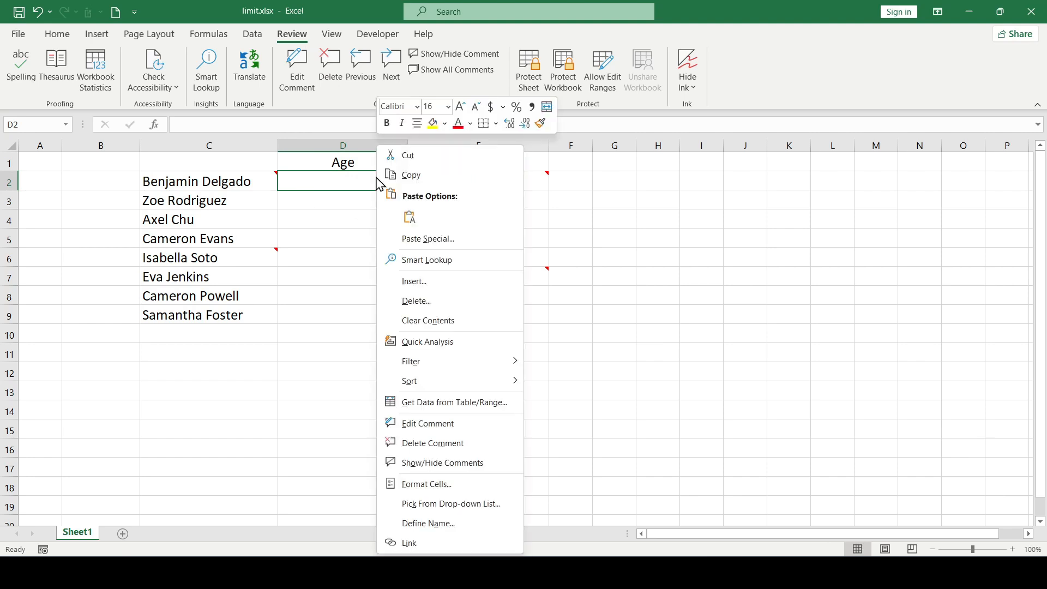
{"action": "key", "text": "Escape"}
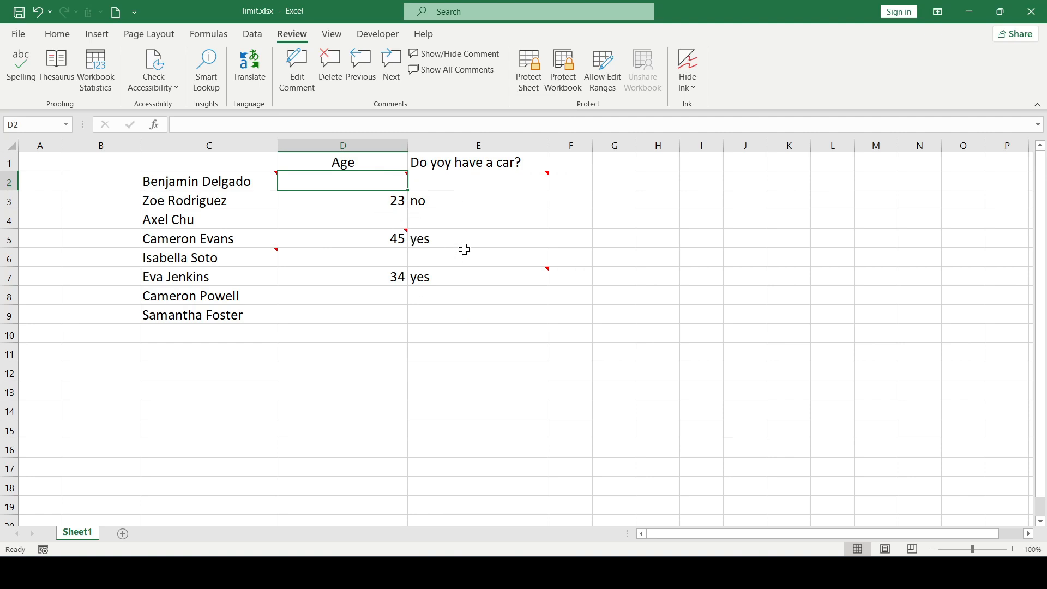
{"action": "left_click", "coordinate": [374, 236], "text": "ctrl"}
{"action": "left_click", "coordinate": [537, 277], "text": "ctrl"}
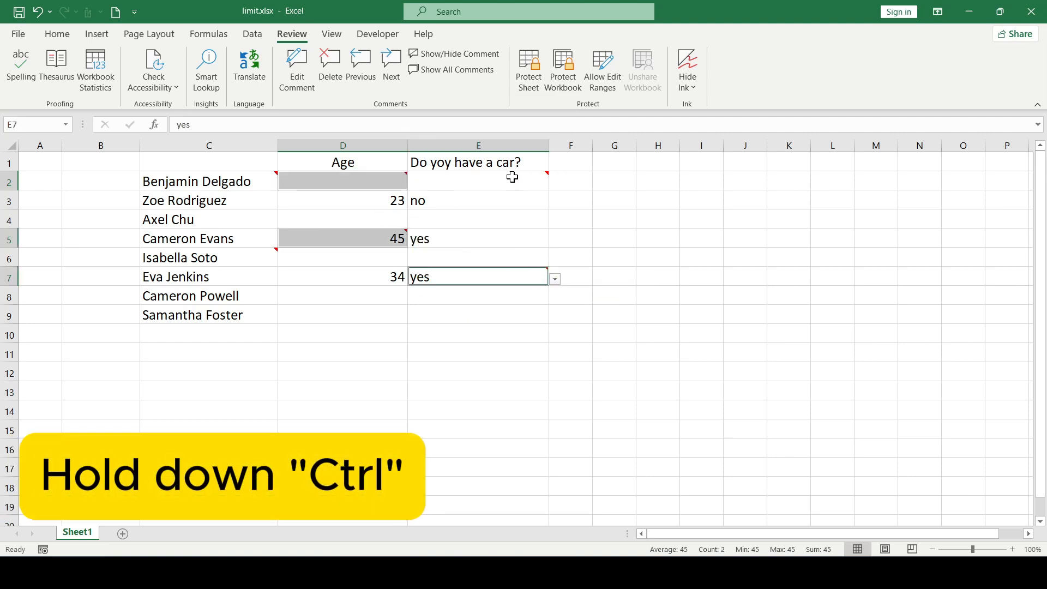
{"action": "left_click", "coordinate": [492, 182], "text": "ctrl"}
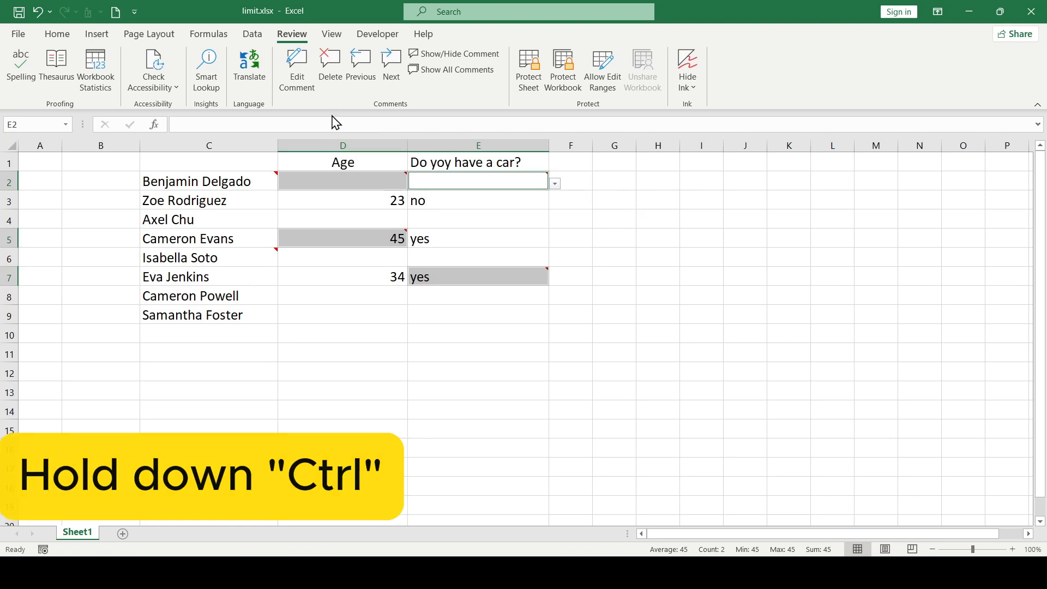
{"action": "left_click", "coordinate": [329, 71]}
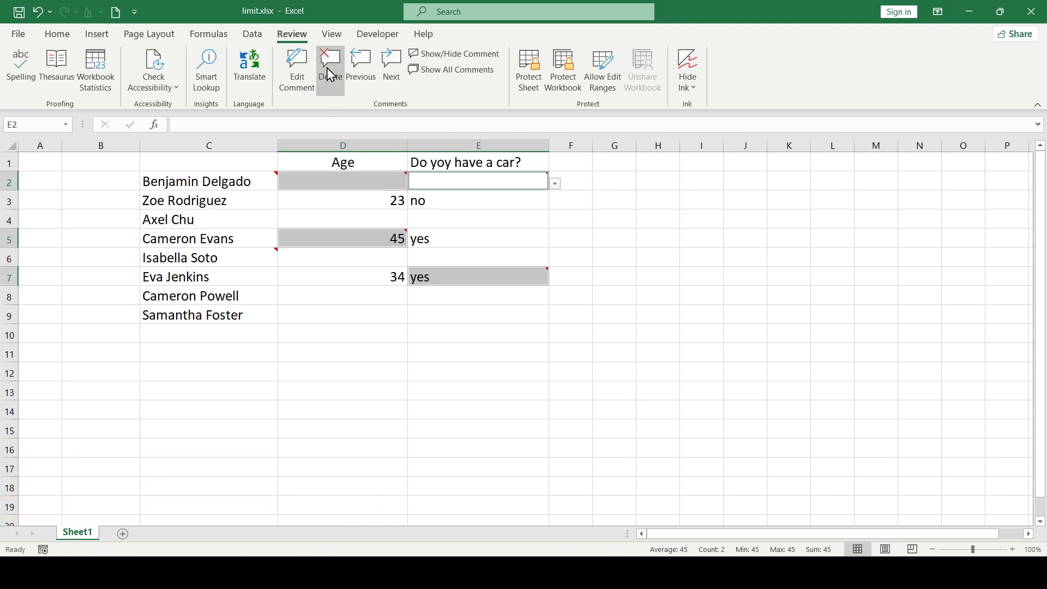
Undo the deletion of the four comments and deselect the cells
{"action": "left_click", "coordinate": [568, 206]}
{"action": "key", "text": "ctrl+z"}
{"action": "left_click", "coordinate": [570, 220]}
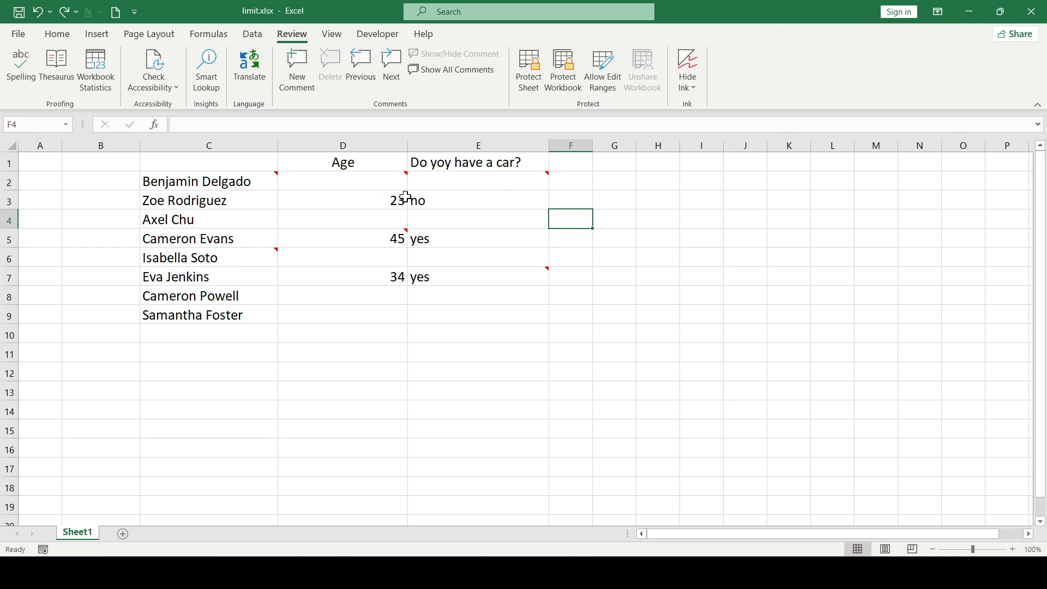
{"action": "left_click", "coordinate": [381, 181]}
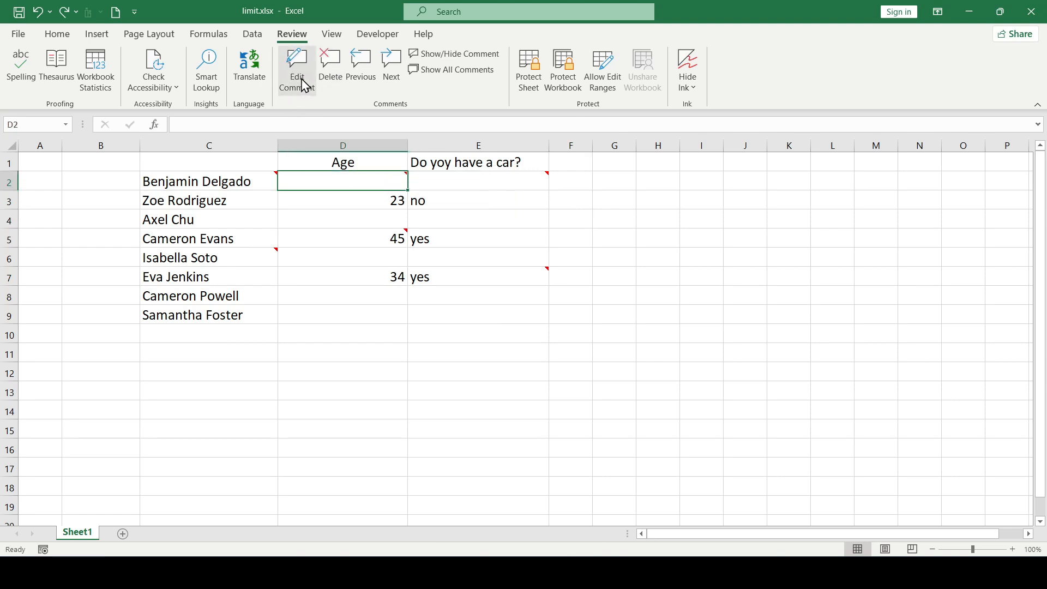
{"action": "right_click", "coordinate": [385, 180]}
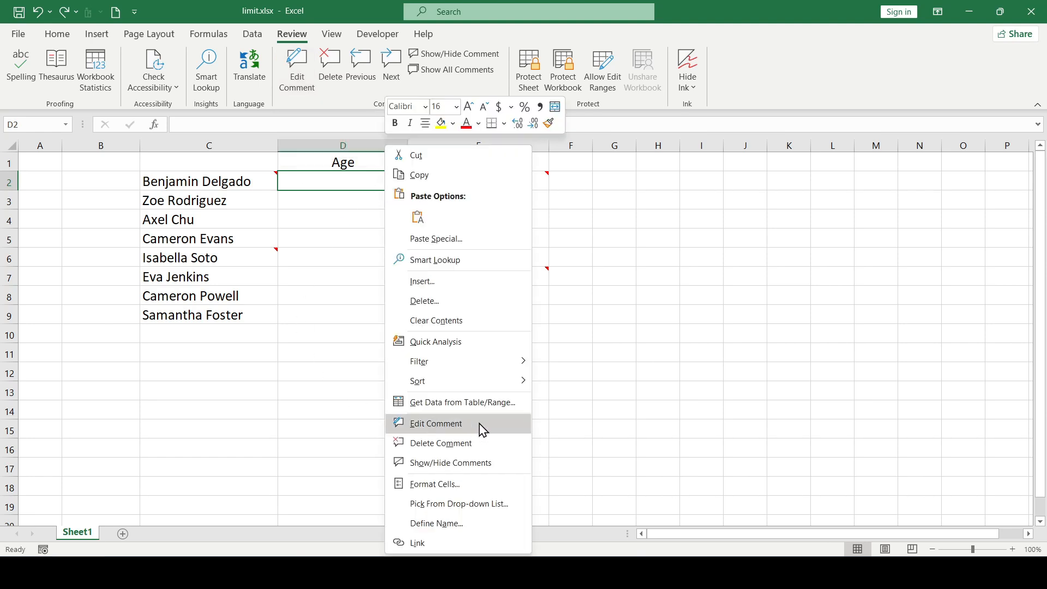
{"action": "left_click", "coordinate": [538, 289]}
Change the comment on cell E7 to "Need confirmation!!!" and enlarge its box toward the lower left
{"action": "left_click", "coordinate": [511, 276]}
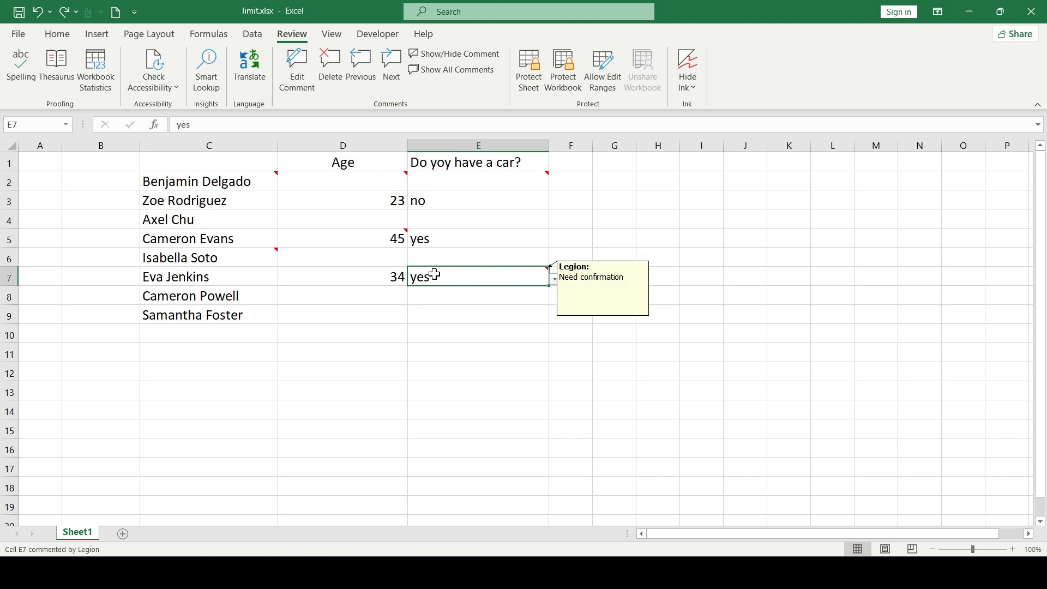
{"action": "right_click", "coordinate": [493, 279]}
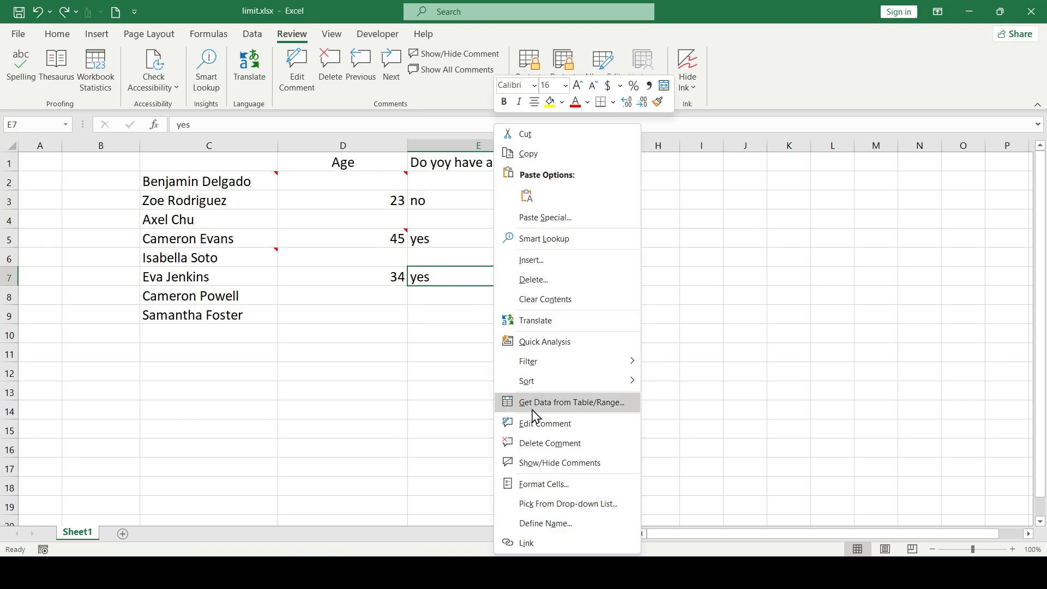
{"action": "left_click", "coordinate": [563, 402]}
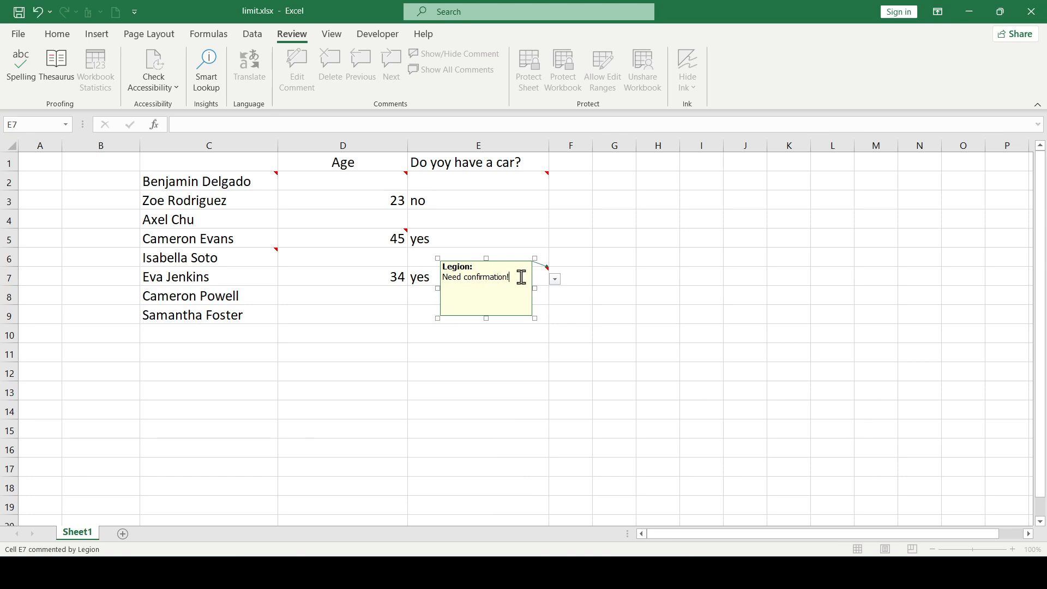
{"action": "left_click_drag", "start_coordinate": [437, 318], "coordinate": [417, 329]}
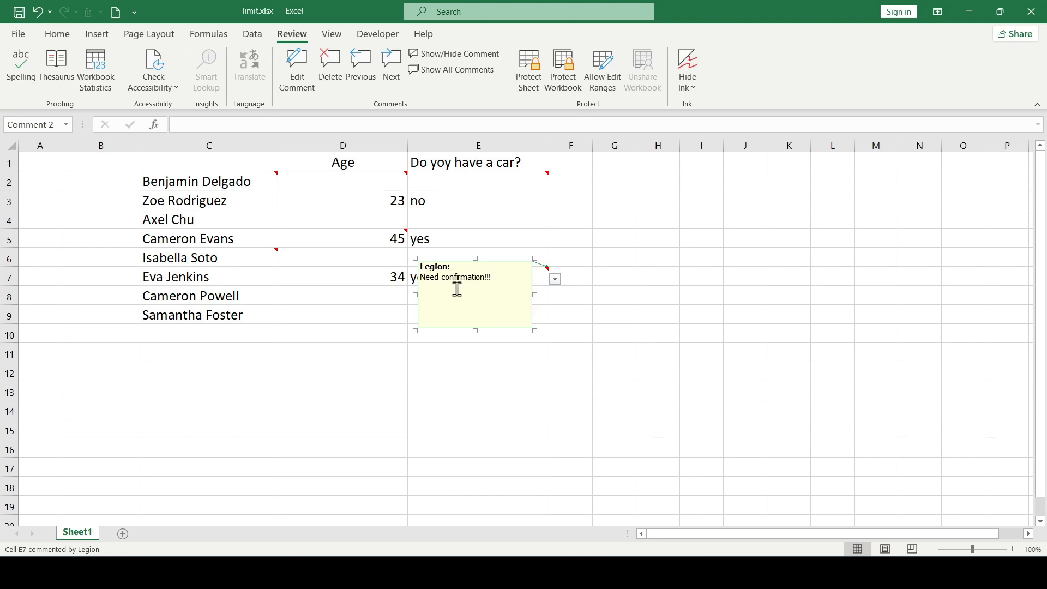
Compare the Format Comment options offered for the E7 comment's box with those offered while editing its text
{"action": "right_click", "coordinate": [527, 304]}
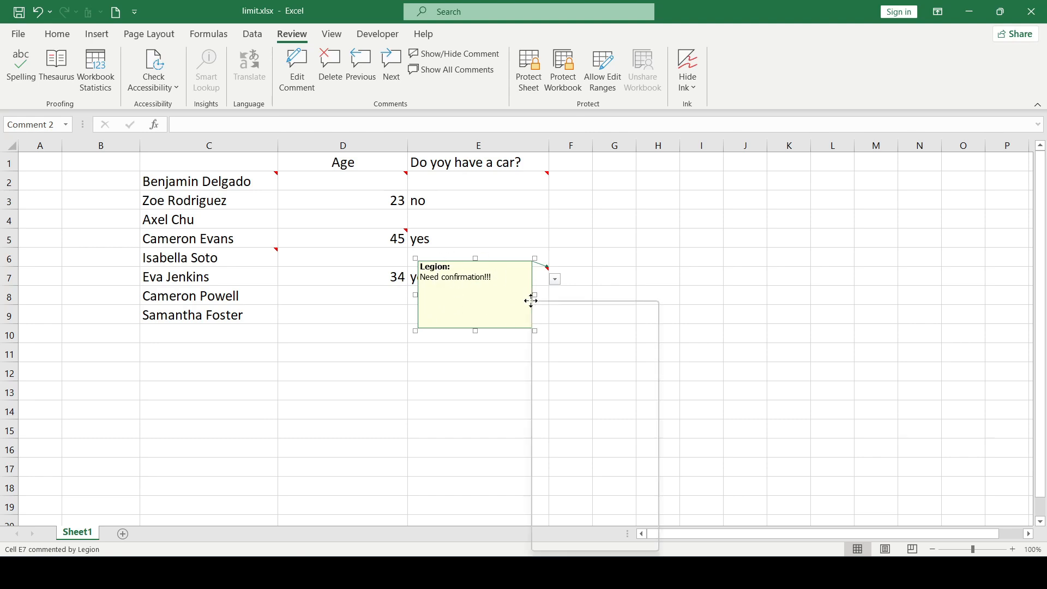
{"action": "left_click", "coordinate": [583, 497]}
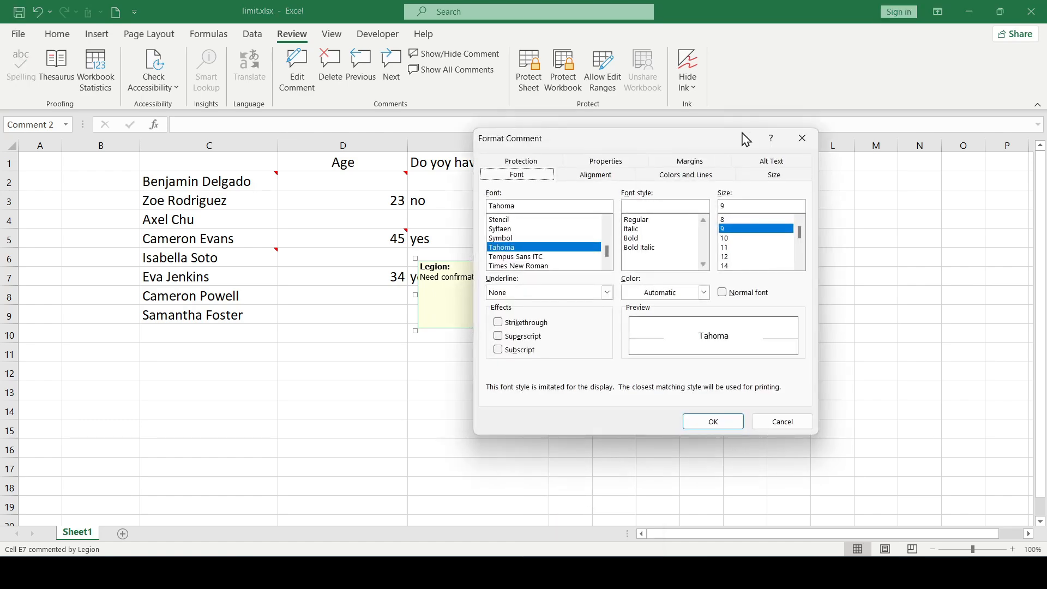
{"action": "left_click", "coordinate": [801, 141]}
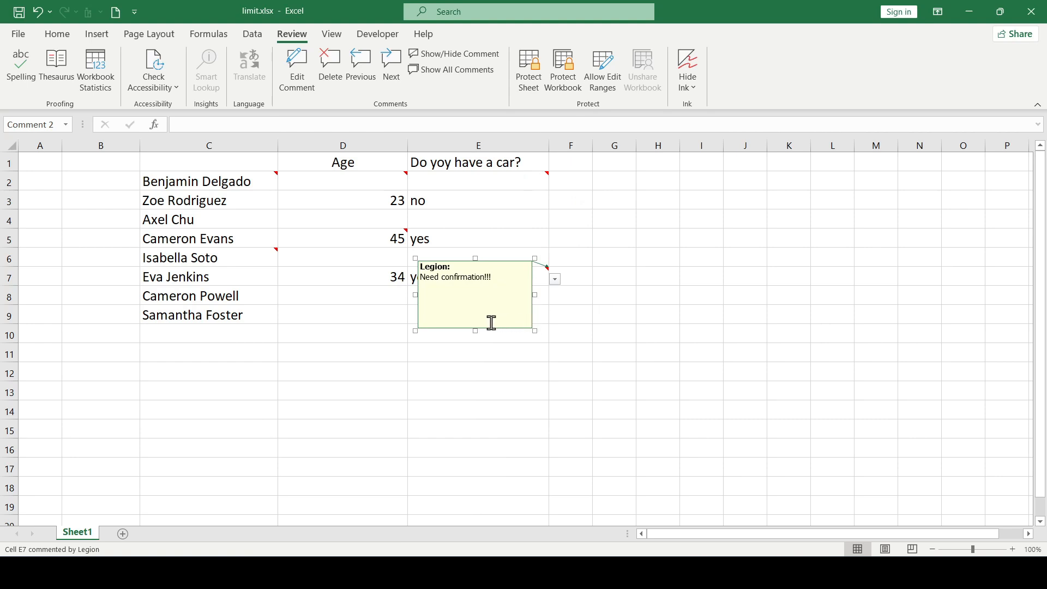
{"action": "right_click", "coordinate": [475, 280]}
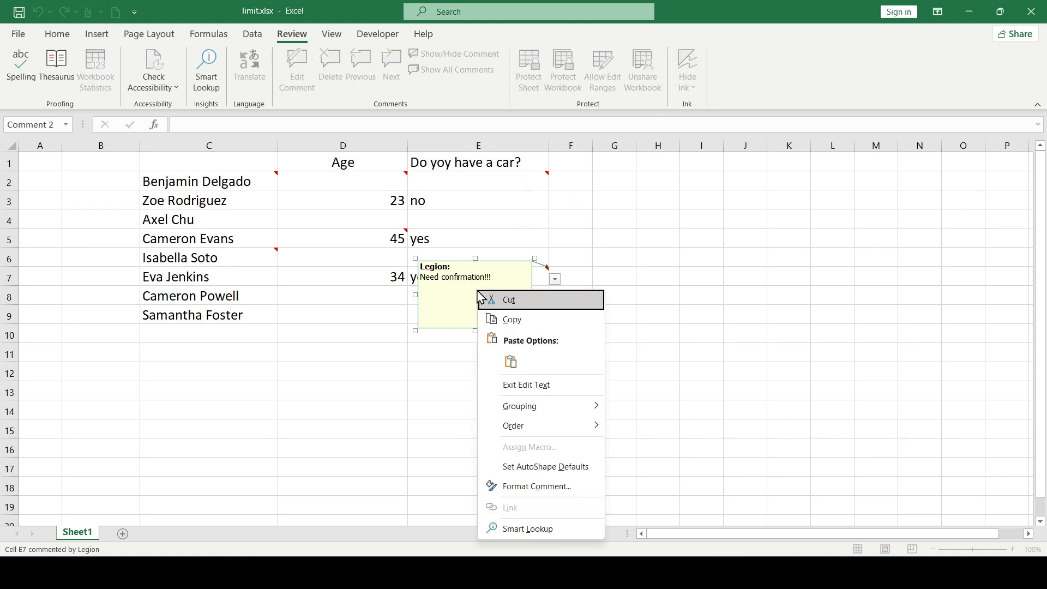
{"action": "left_click", "coordinate": [527, 485]}
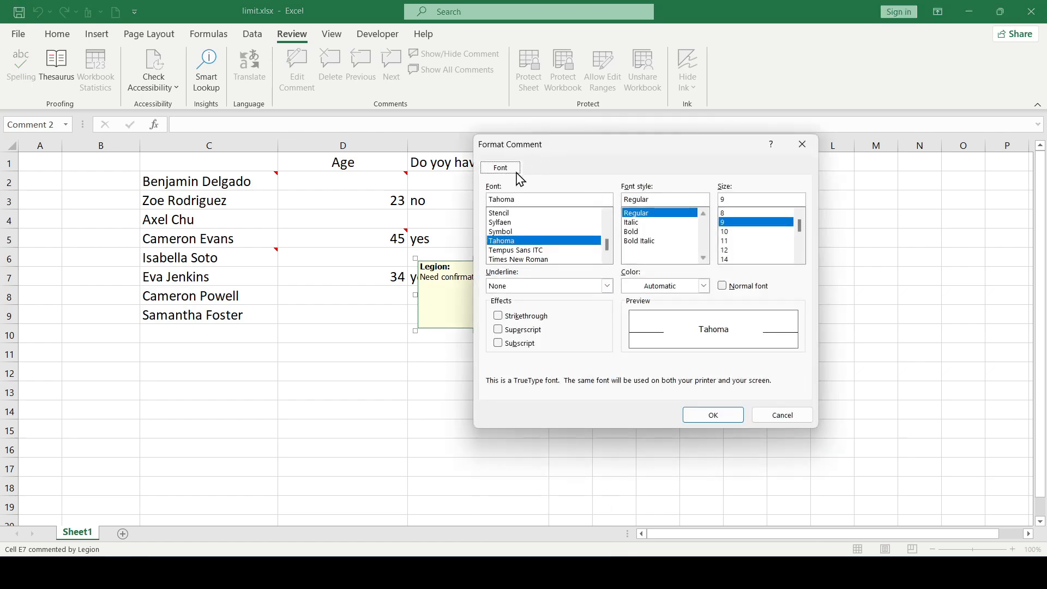
{"action": "left_click_drag", "start_coordinate": [605, 145], "coordinate": [710, 185]}
{"action": "left_click", "coordinate": [910, 184]}
Open the formatting of the E7 comment box and set its font size to 10 and font color to magenta
{"action": "right_click", "coordinate": [532, 300]}
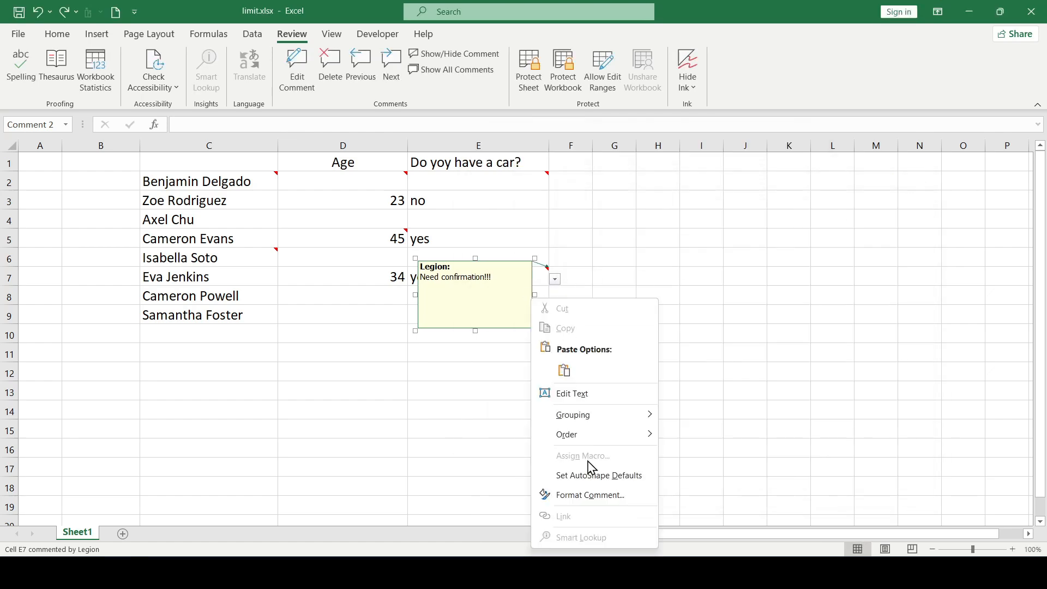
{"action": "left_click", "coordinate": [588, 497]}
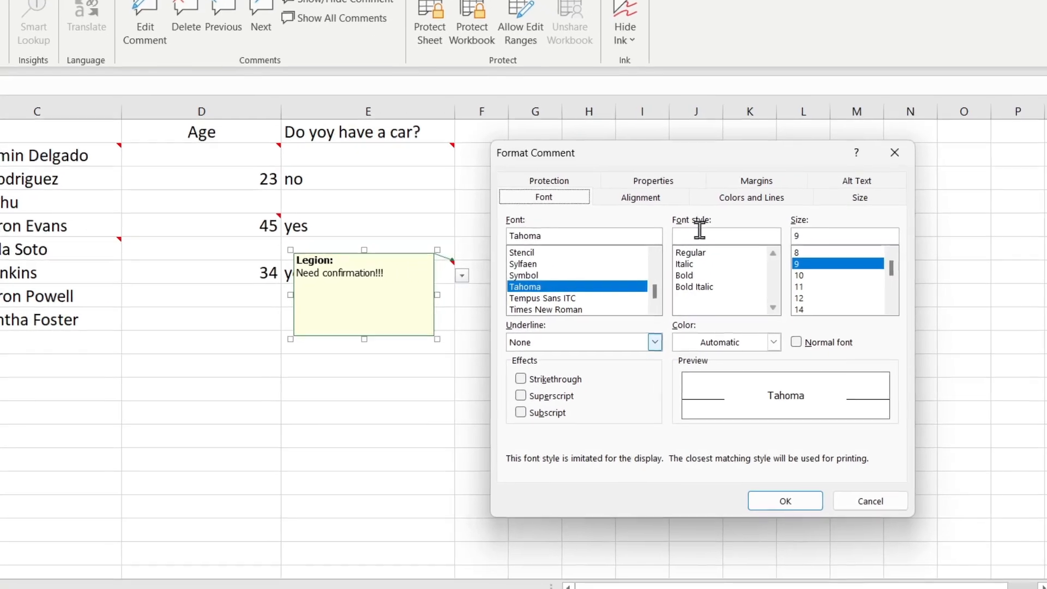
{"action": "left_click_drag", "start_coordinate": [622, 174], "coordinate": [643, 176]}
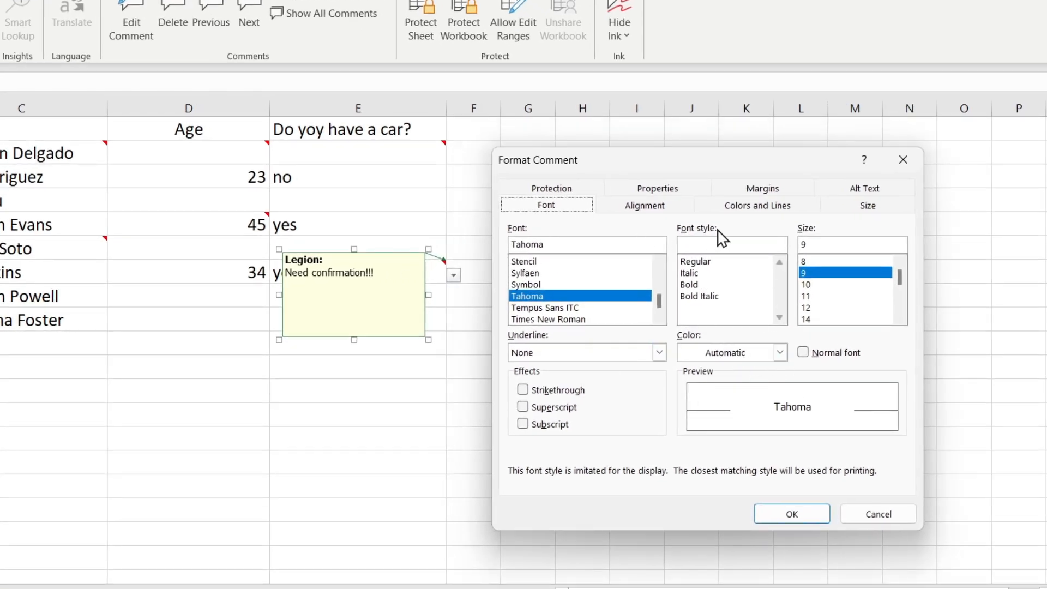
{"action": "left_click", "coordinate": [823, 284]}
{"action": "left_click", "coordinate": [779, 352]}
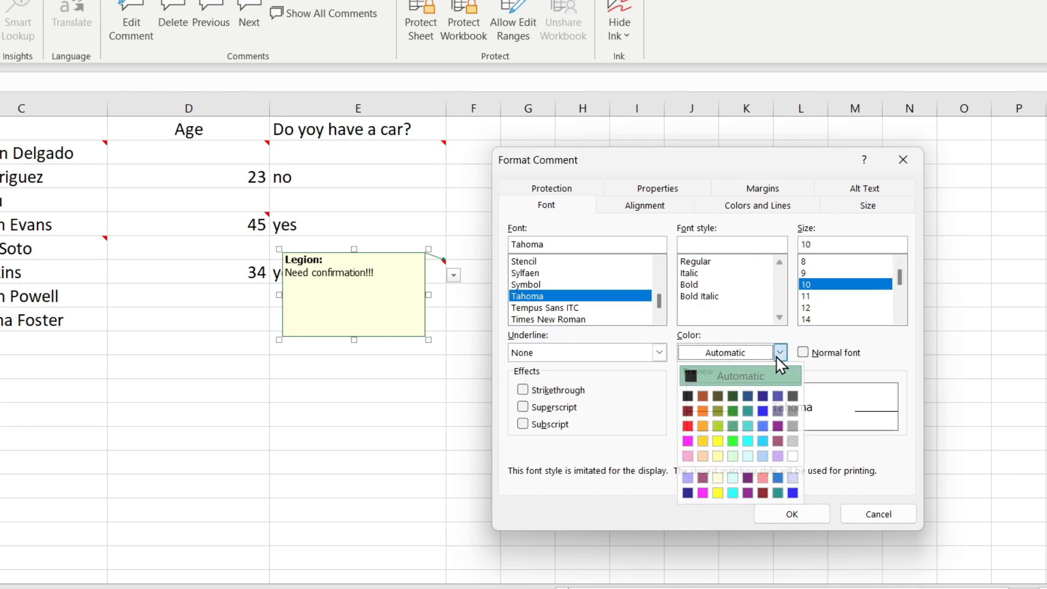
{"action": "left_click", "coordinate": [688, 440]}
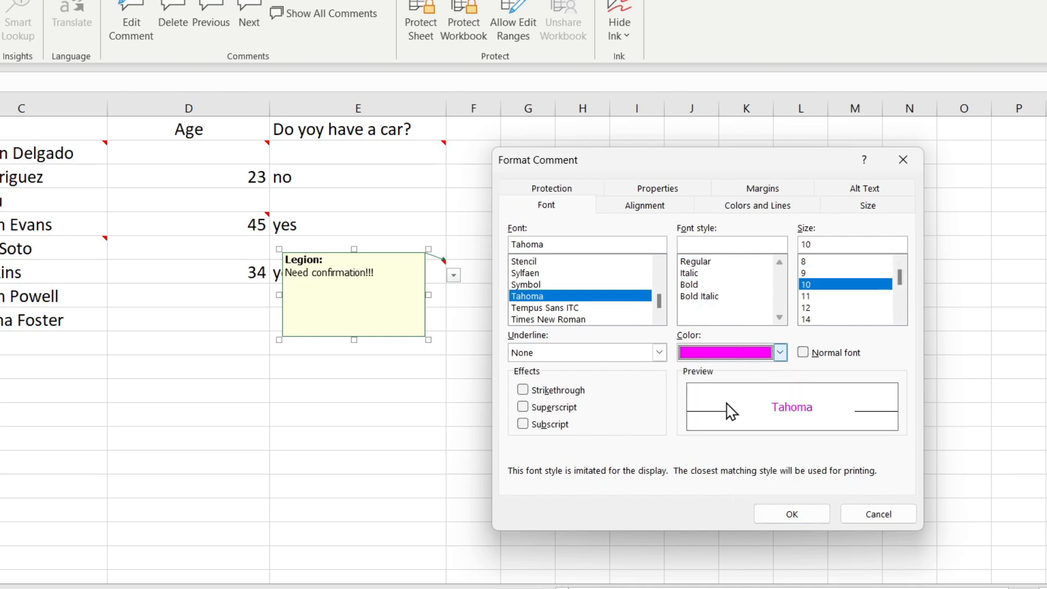
Set the comment text's horizontal alignment to Center
{"action": "left_click", "coordinate": [636, 210]}
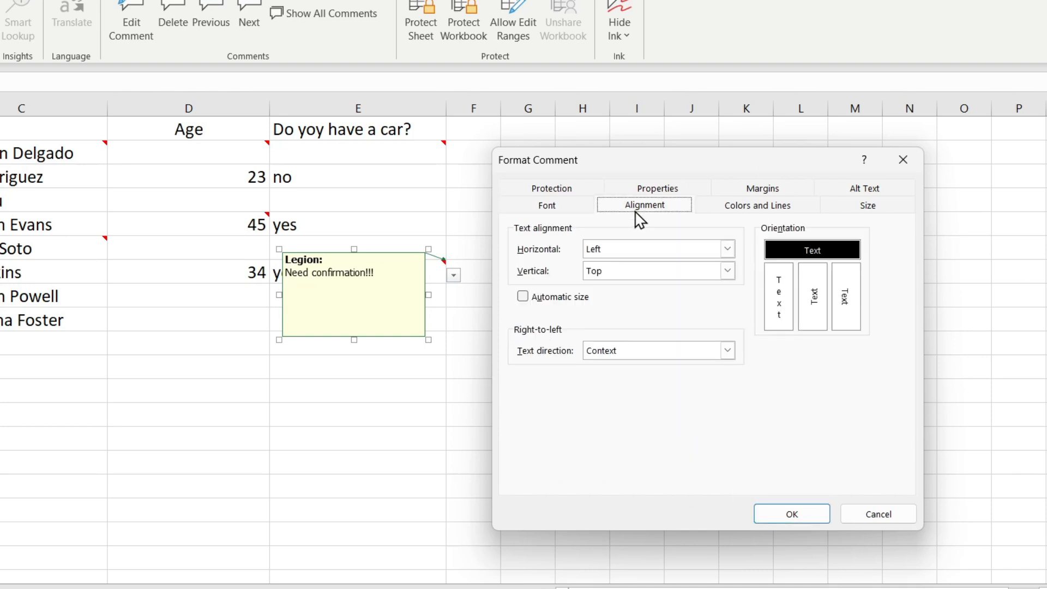
{"action": "left_click", "coordinate": [727, 248]}
{"action": "left_click", "coordinate": [627, 276]}
Try the stacked and both rotated text orientations, and return to the horizontal orientation
{"action": "left_click", "coordinate": [727, 270]}
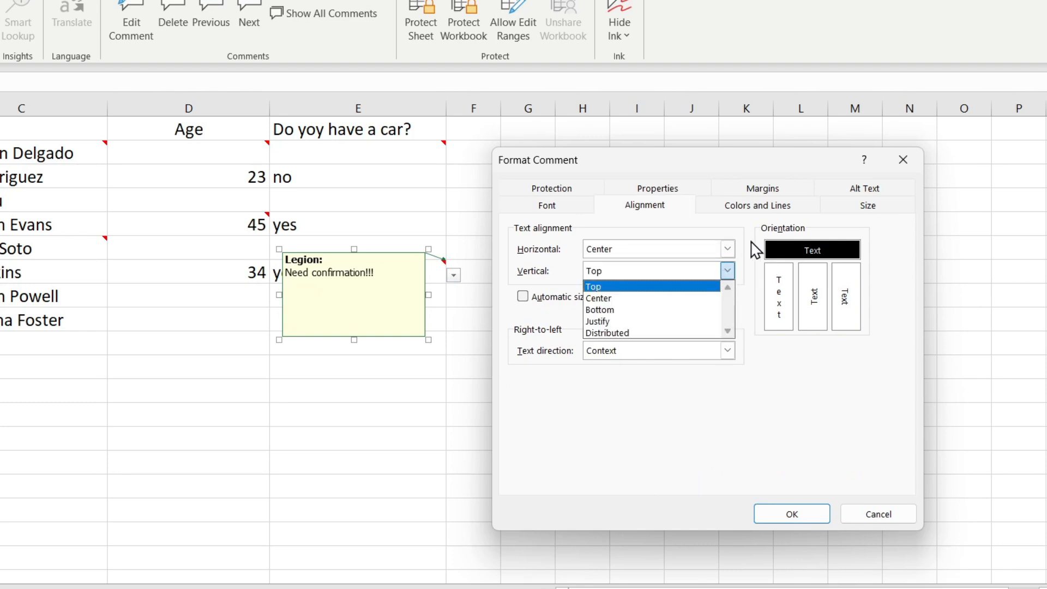
{"action": "left_click", "coordinate": [779, 288]}
{"action": "left_click", "coordinate": [811, 296]}
{"action": "left_click", "coordinate": [840, 296]}
{"action": "left_click", "coordinate": [828, 254]}
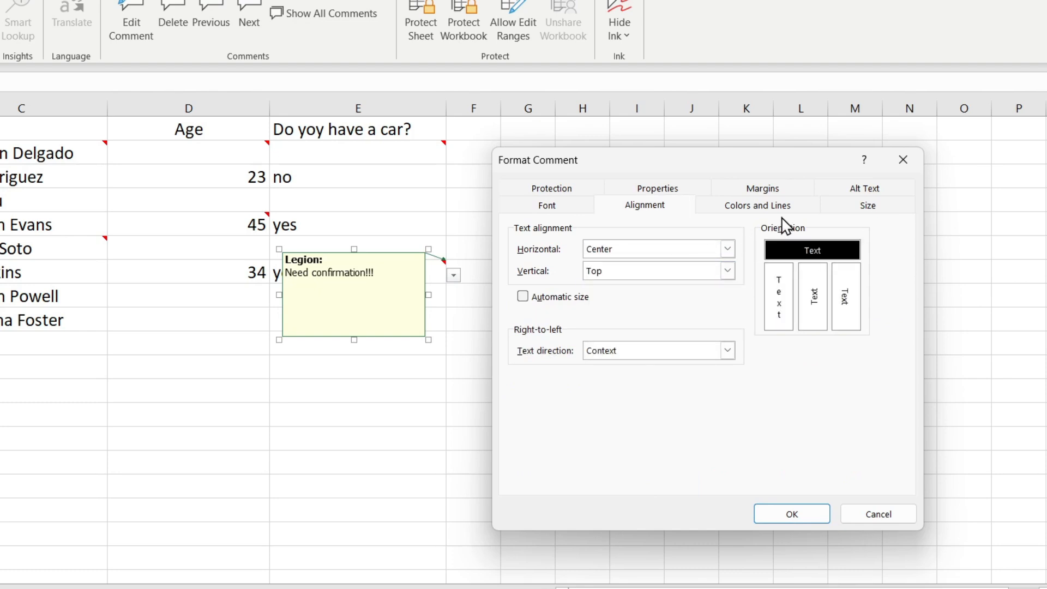
Give the comment box a cyan fill and a red border with a thicker line style
{"action": "left_click", "coordinate": [769, 206]}
{"action": "left_click", "coordinate": [721, 249]}
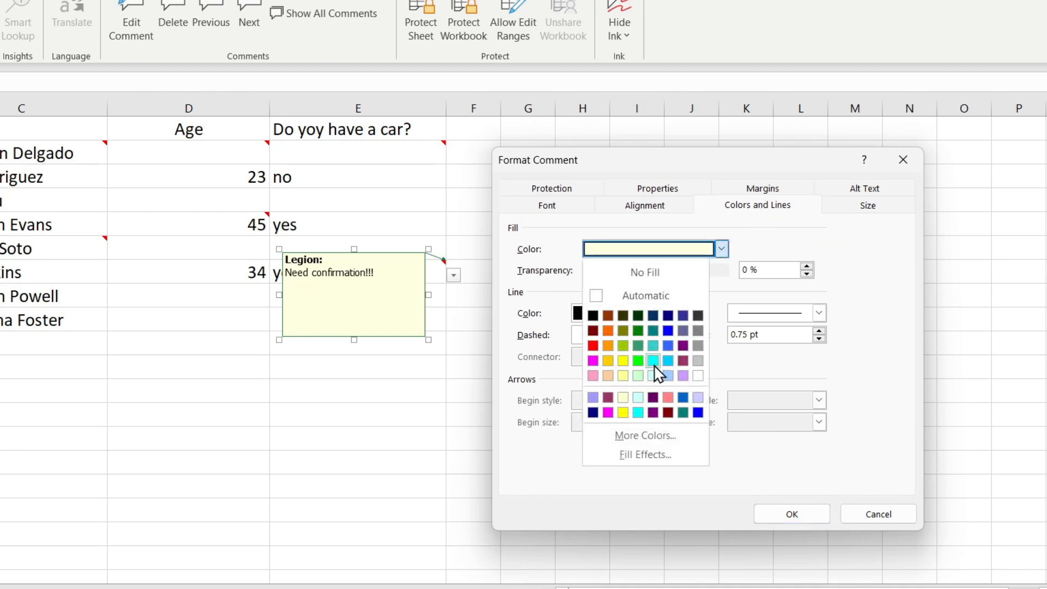
{"action": "left_click", "coordinate": [653, 361]}
{"action": "left_click", "coordinate": [662, 313]}
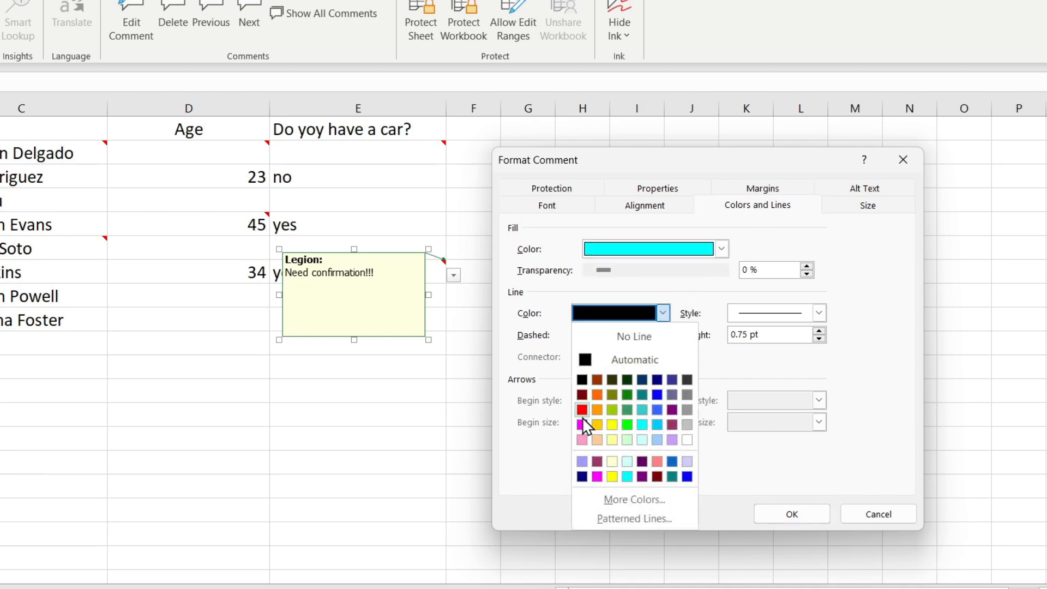
{"action": "left_click", "coordinate": [582, 410]}
{"action": "left_click", "coordinate": [817, 313]}
{"action": "left_click", "coordinate": [799, 426]}
Review the comment's size, alternative text and internal margin settings
{"action": "left_click", "coordinate": [869, 210]}
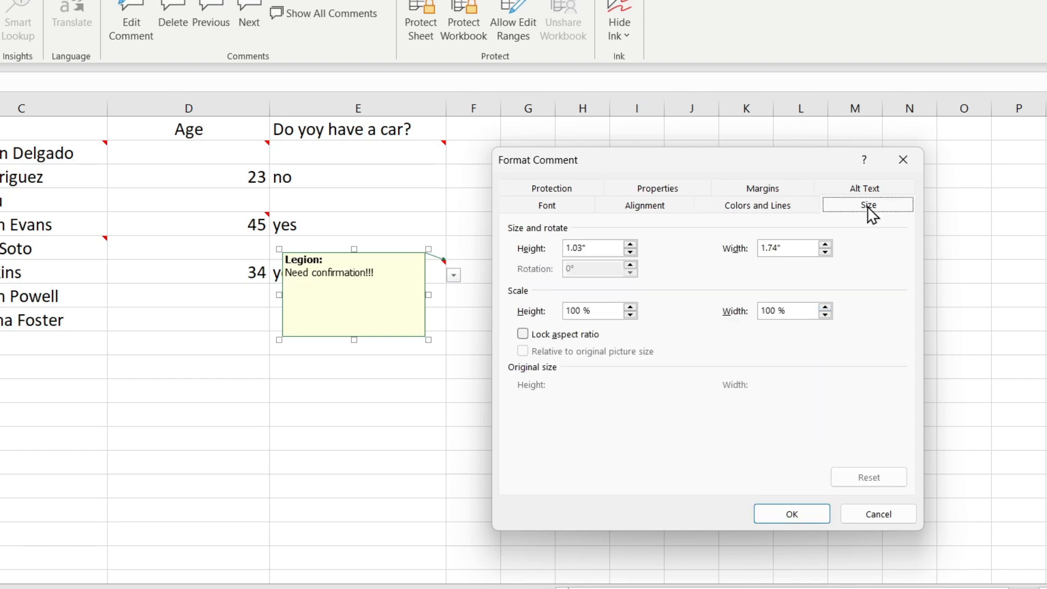
{"action": "left_click", "coordinate": [631, 245]}
{"action": "left_click", "coordinate": [864, 189]}
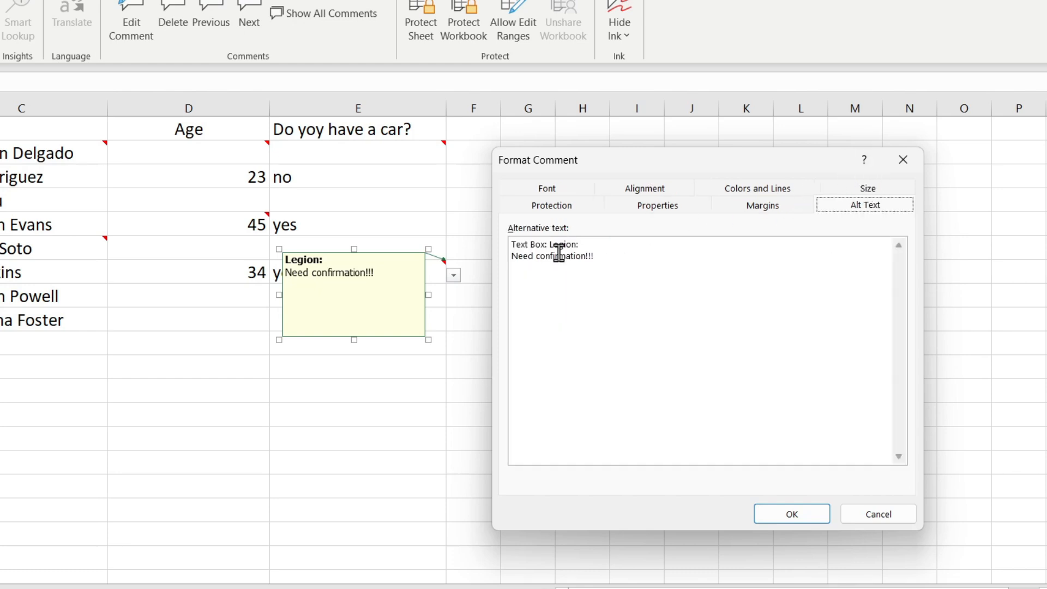
{"action": "left_click", "coordinate": [613, 253]}
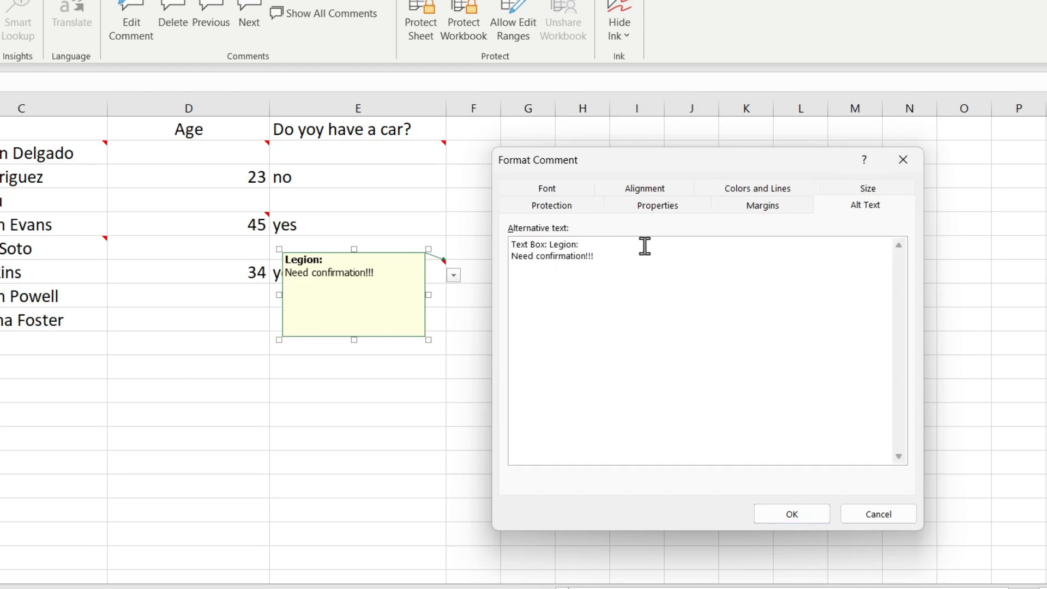
{"action": "left_click", "coordinate": [772, 208]}
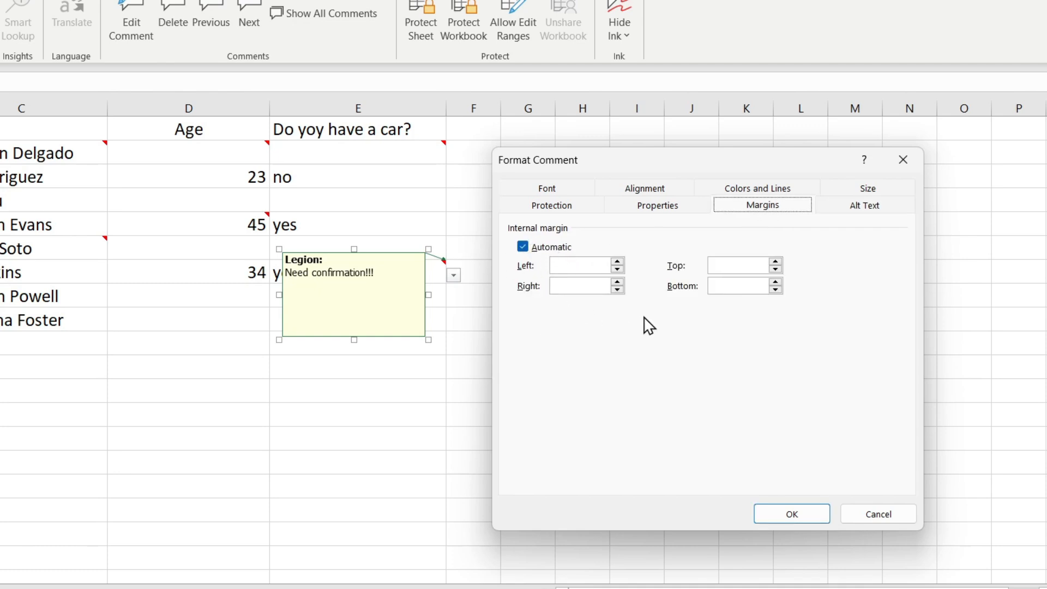
Try the positioning options that move the comment with cells, and return to "Don't move or size with cells"
{"action": "left_click", "coordinate": [671, 209]}
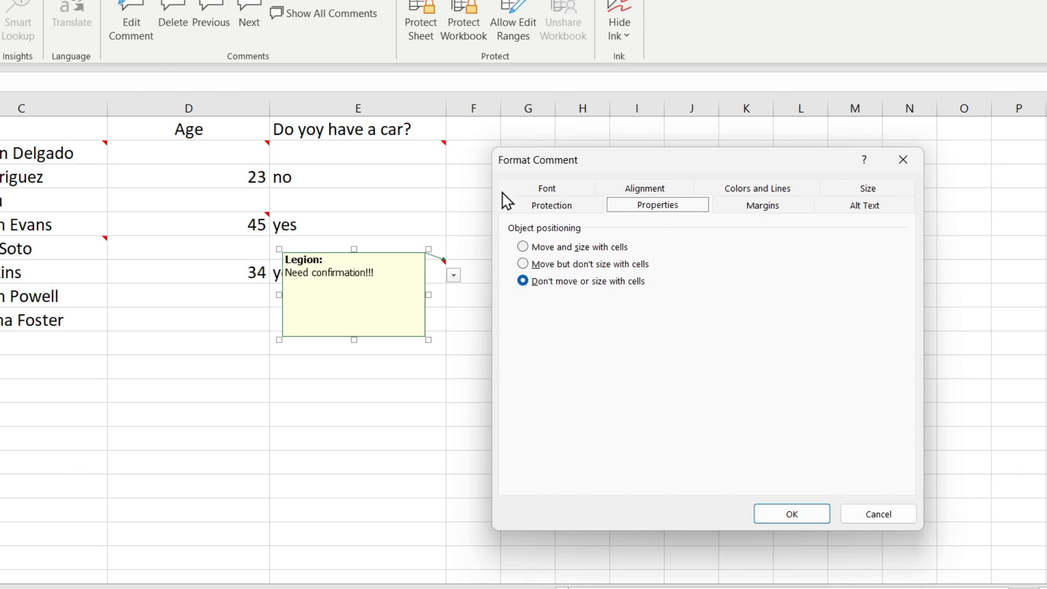
{"action": "left_click", "coordinate": [533, 264]}
{"action": "left_click", "coordinate": [523, 247]}
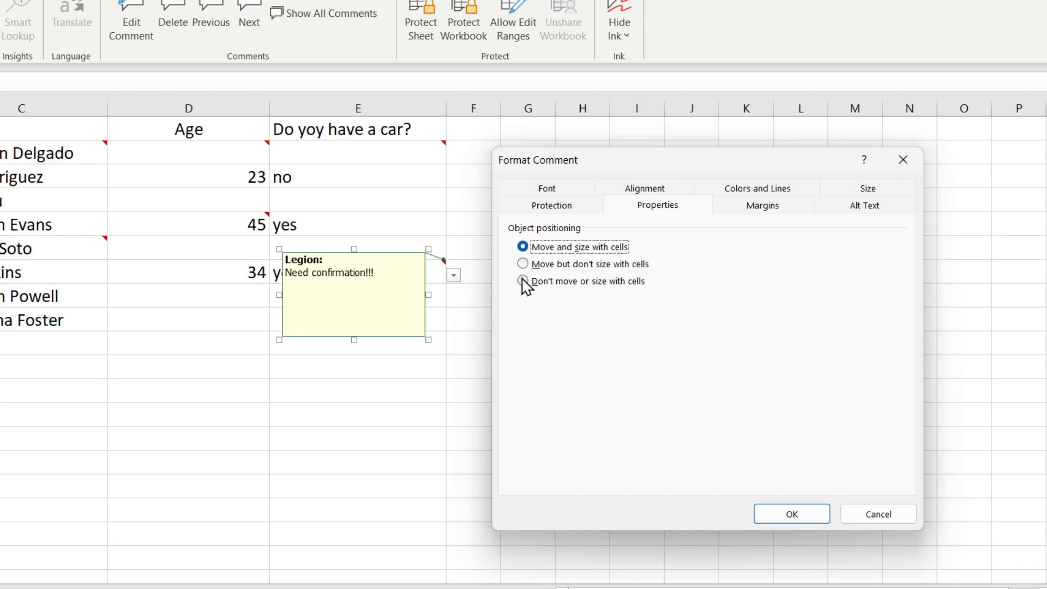
{"action": "left_click", "coordinate": [523, 281]}
Turn the comment's Lock text and Locked protection options off and on again
{"action": "left_click", "coordinate": [562, 208]}
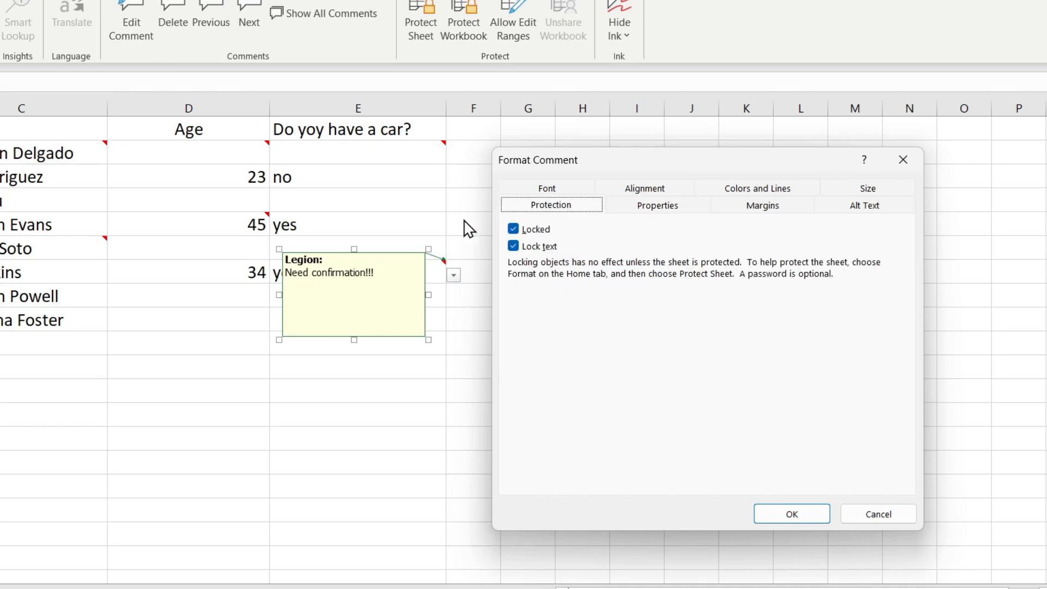
{"action": "left_click", "coordinate": [514, 247]}
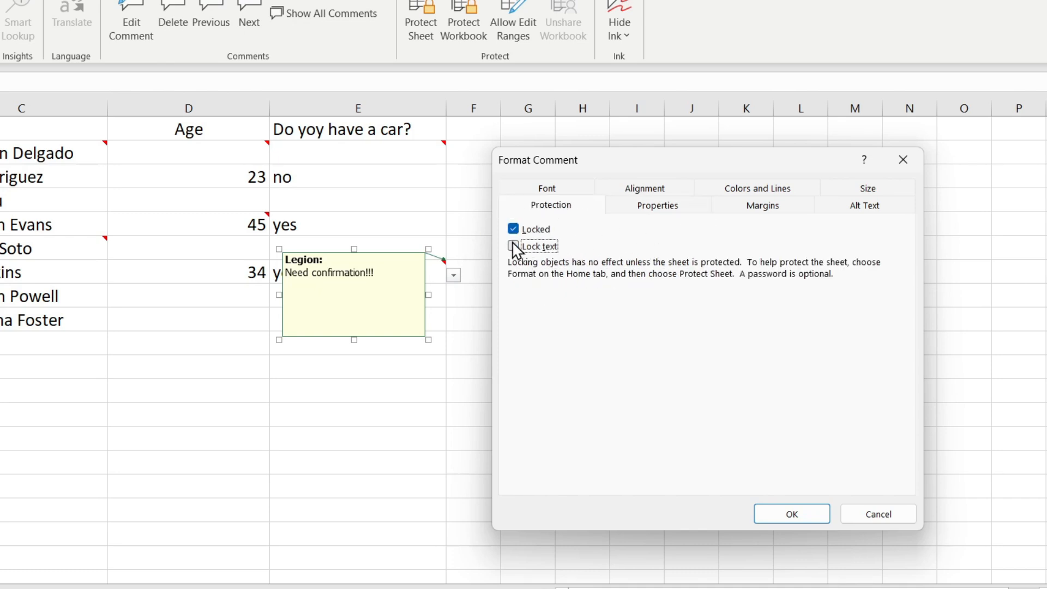
{"action": "left_click", "coordinate": [512, 230]}
{"action": "left_click", "coordinate": [513, 245]}
{"action": "left_click", "coordinate": [513, 230]}
Apply the formatting to the E7 comment and leave the comment box
{"action": "left_click", "coordinate": [792, 513]}
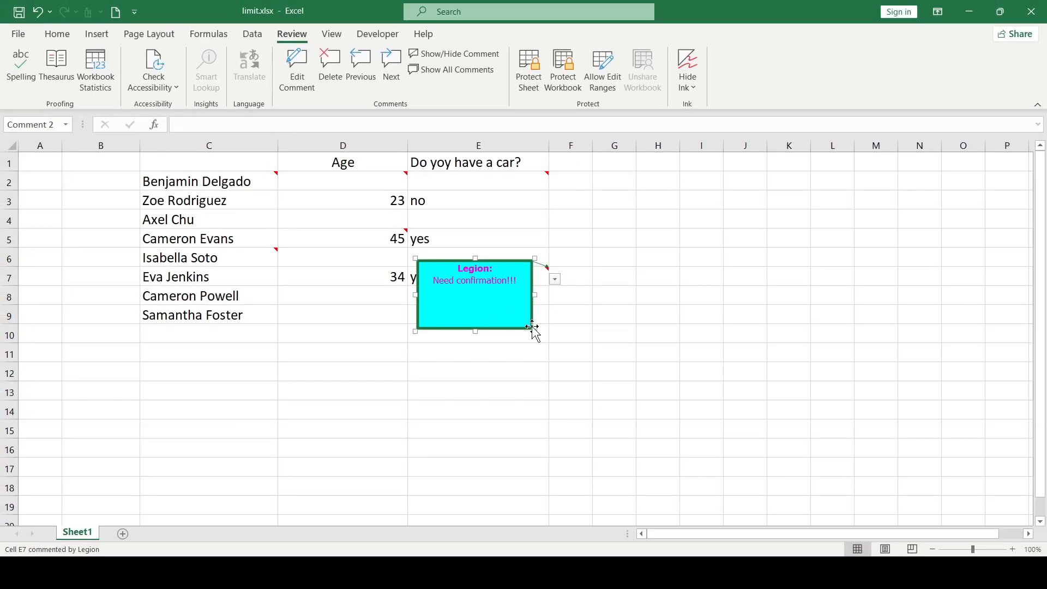
{"action": "left_click", "coordinate": [507, 299]}
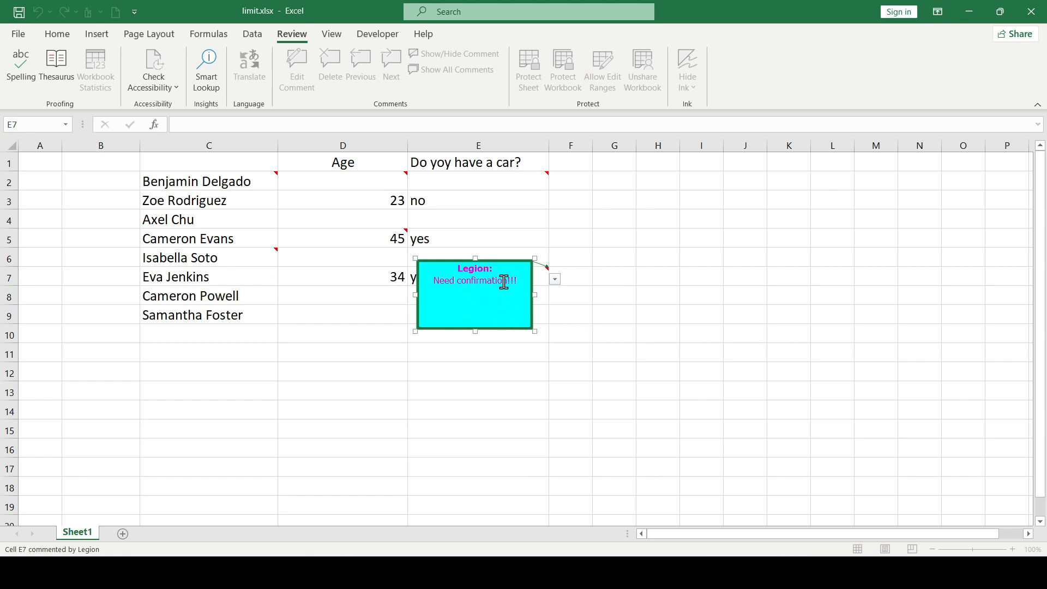
{"action": "left_click", "coordinate": [580, 320]}
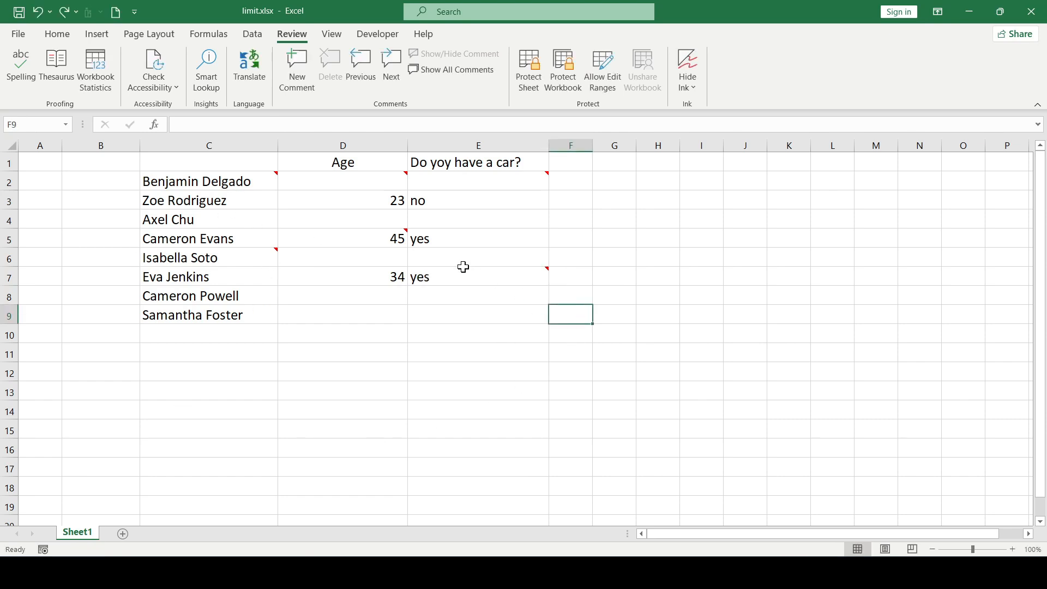
Copy cell E7 and paste only its comment into cells C4, C6 and C9
{"action": "right_click", "coordinate": [466, 277]}
{"action": "left_click", "coordinate": [493, 131]}
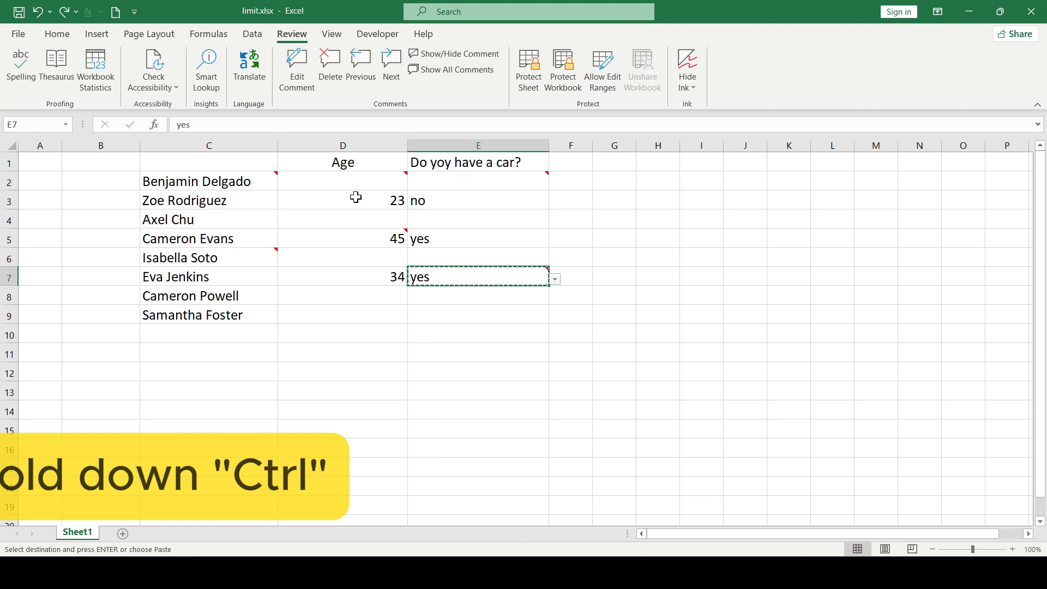
{"action": "left_click", "coordinate": [234, 220]}
{"action": "left_click", "coordinate": [270, 257], "text": "ctrl"}
{"action": "left_click", "coordinate": [232, 319], "text": "ctrl"}
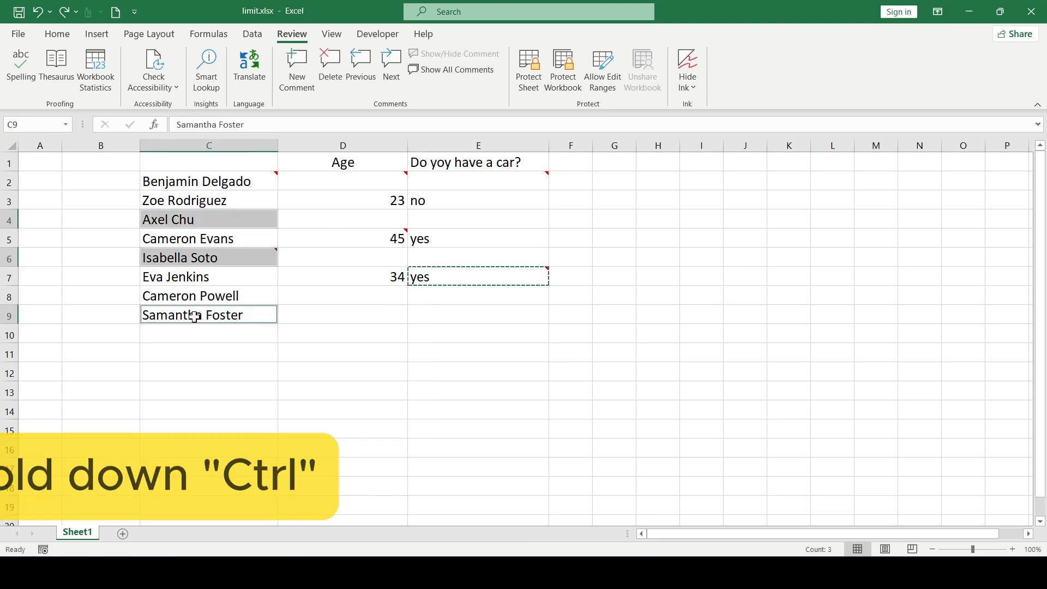
{"action": "right_click", "coordinate": [215, 318]}
{"action": "left_click", "coordinate": [268, 253]}
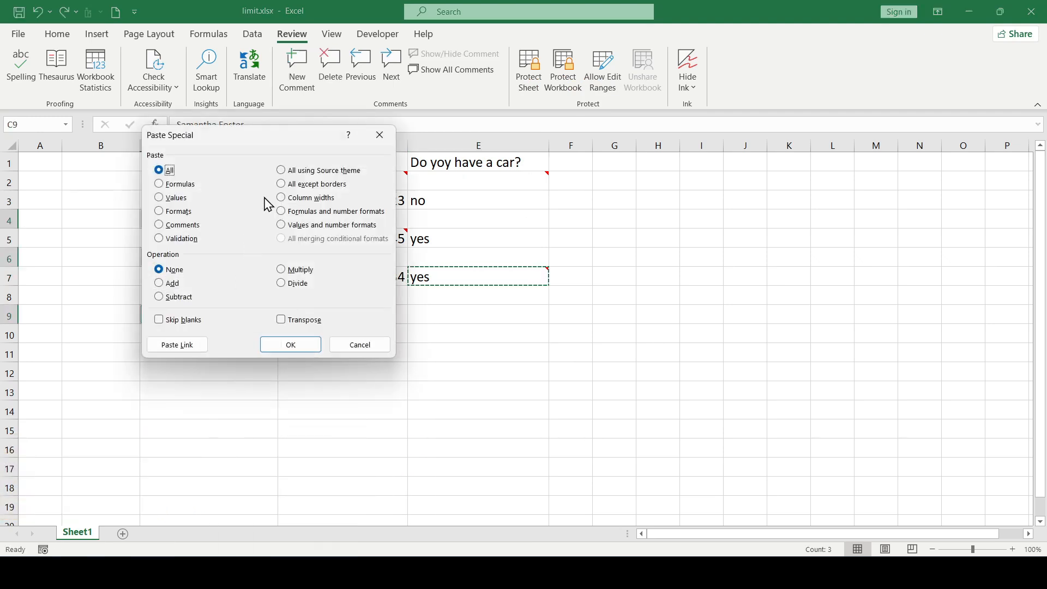
{"action": "left_click_drag", "start_coordinate": [298, 142], "coordinate": [601, 185]}
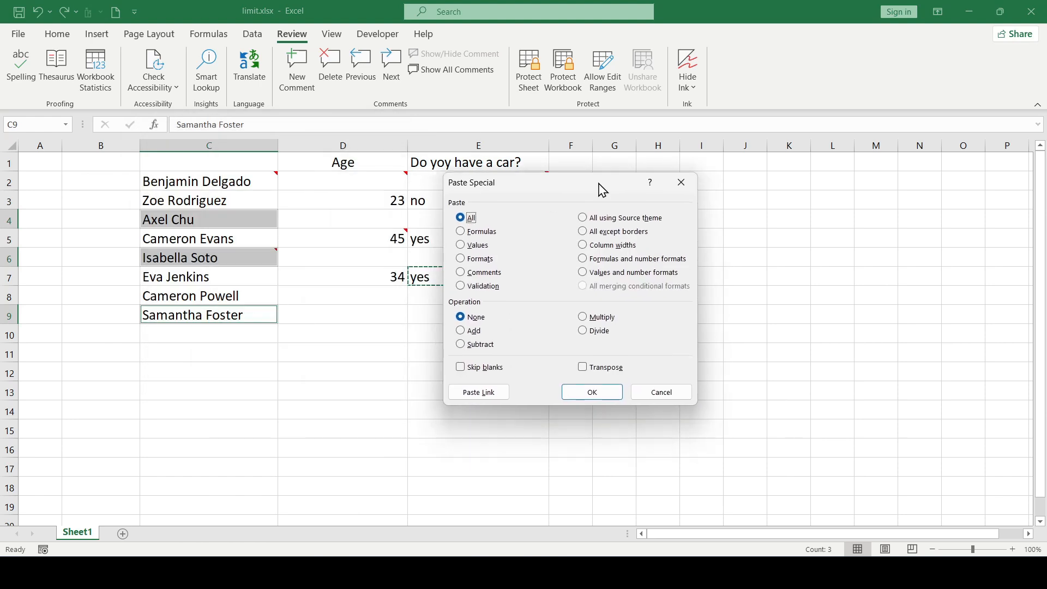
{"action": "left_click", "coordinate": [470, 276]}
{"action": "left_click", "coordinate": [593, 392]}
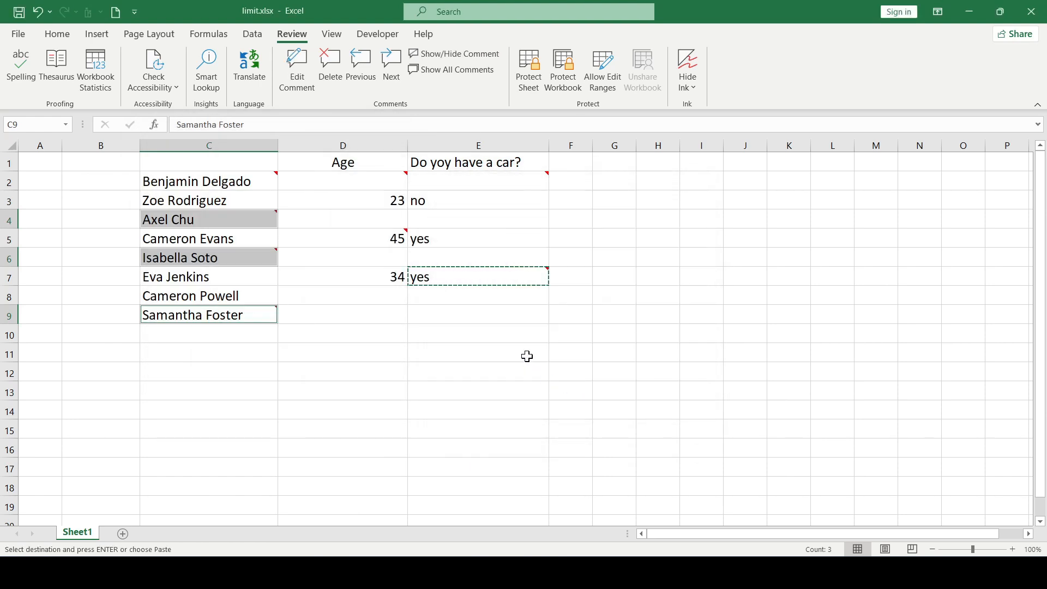
Show the comment of cell C4 and replace its message text with "Check"
{"action": "left_click", "coordinate": [235, 213]}
{"action": "left_click", "coordinate": [447, 57]}
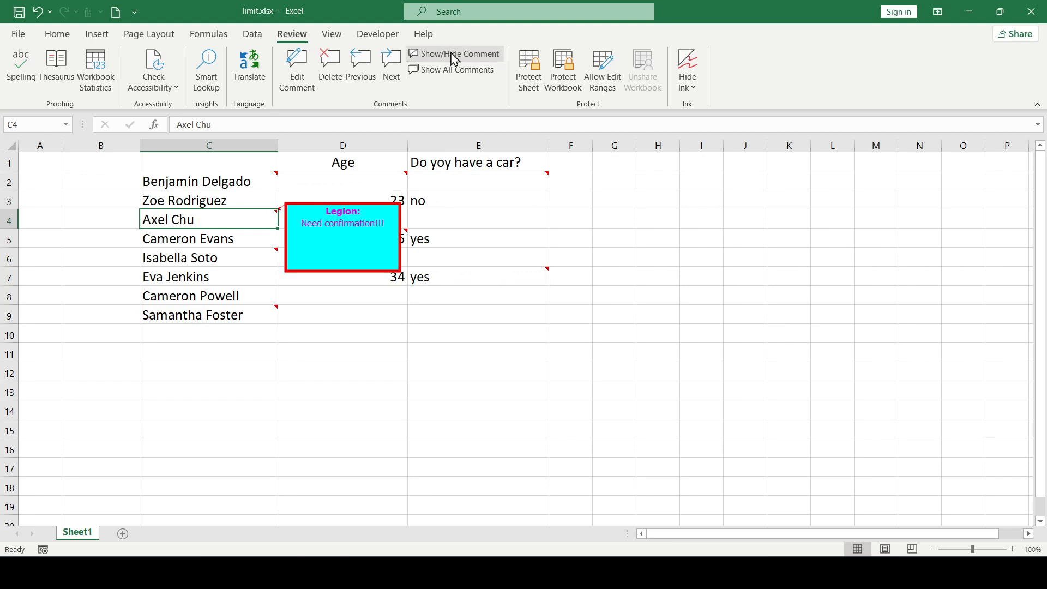
{"action": "left_click", "coordinate": [385, 217]}
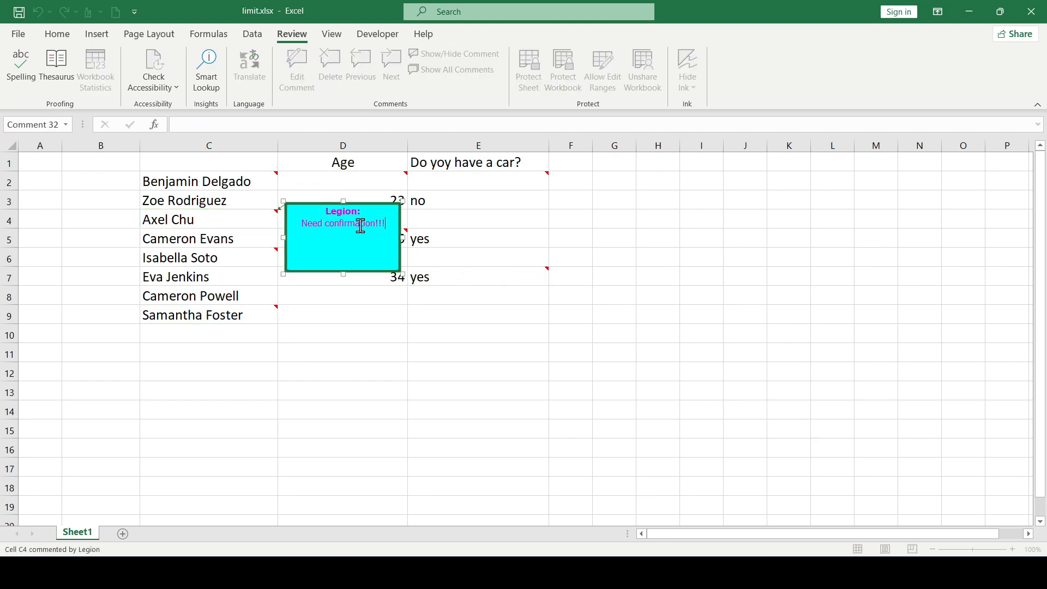
{"action": "left_click_drag", "start_coordinate": [303, 222], "coordinate": [395, 227]}
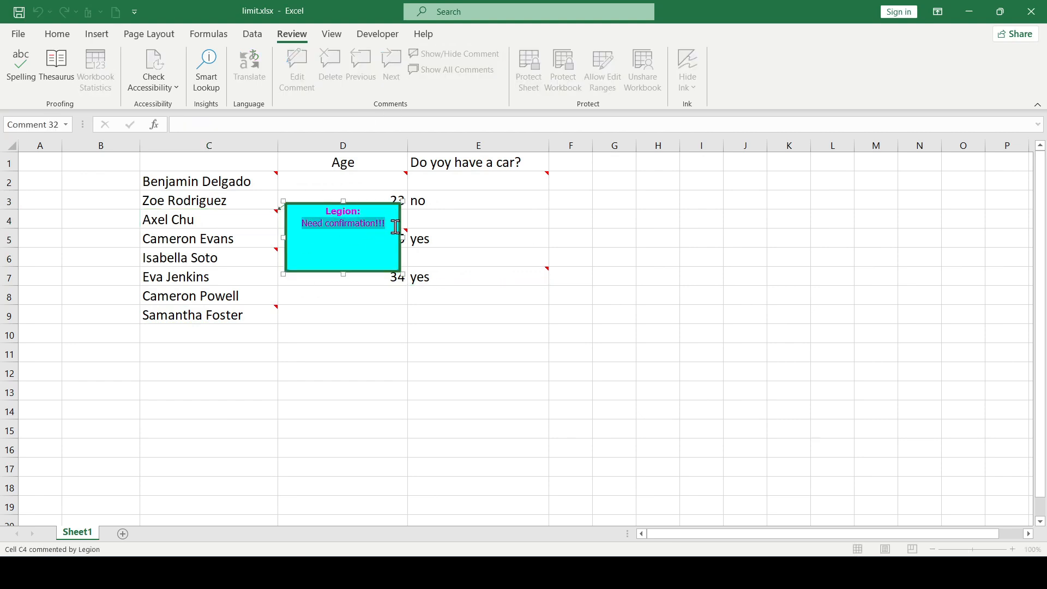
{"action": "type", "text": "Check"}
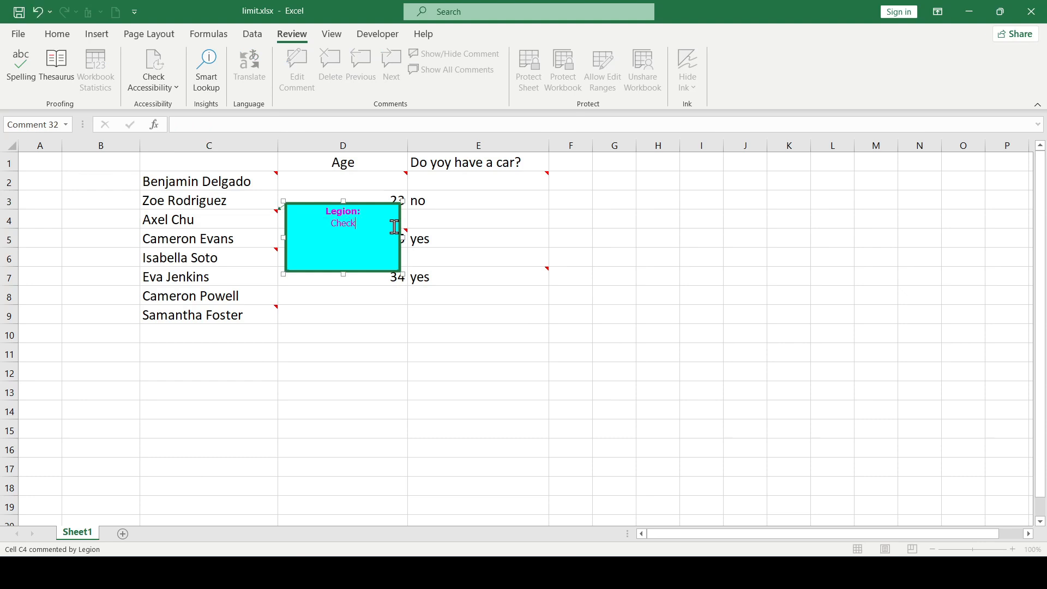